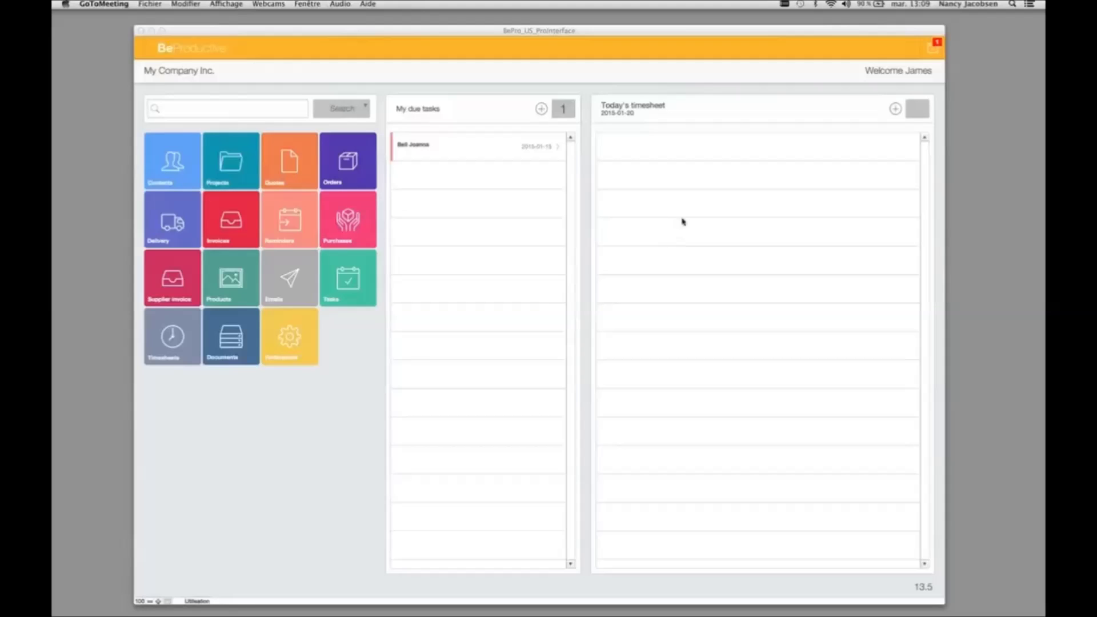
# View the overdue task's details in the tasks widget and close it.
pyautogui.click(937, 52)
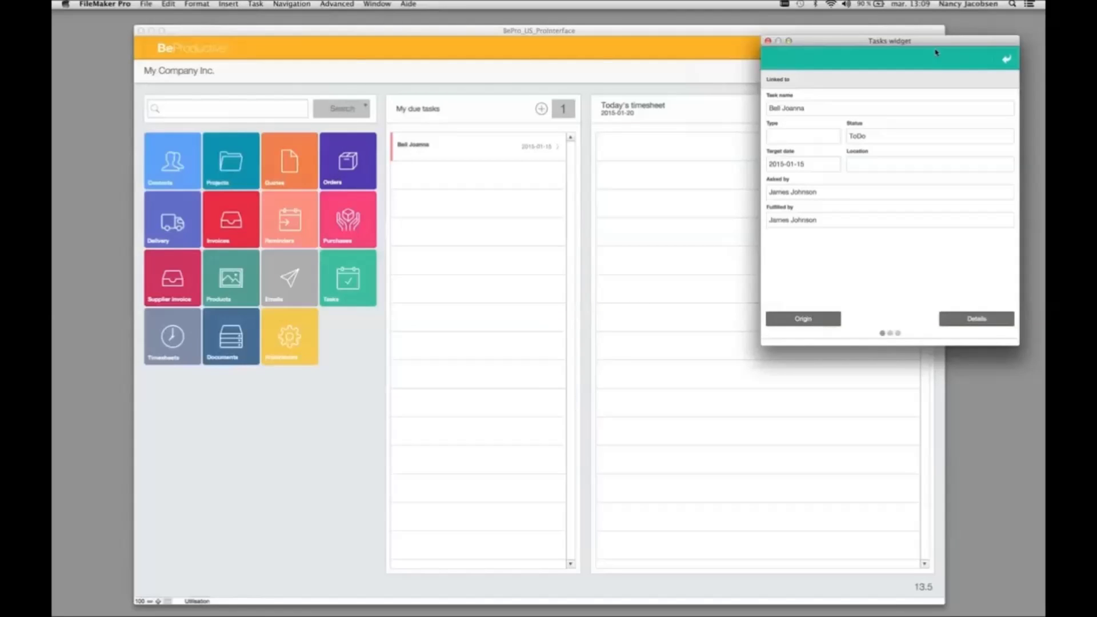
pyautogui.click(768, 41)
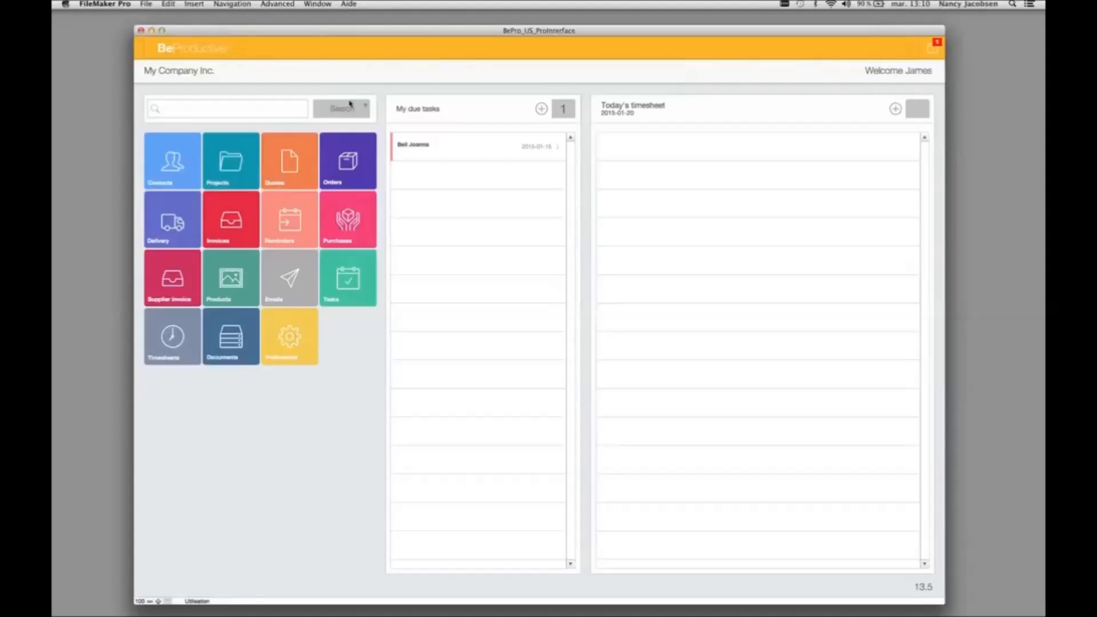
# Search for "united airlines" from the home screen to bring up the company's contact record.
pyautogui.click(280, 113)
pyautogui.write('united alirlines')
pyautogui.click(357, 110)
pyautogui.click(354, 112)
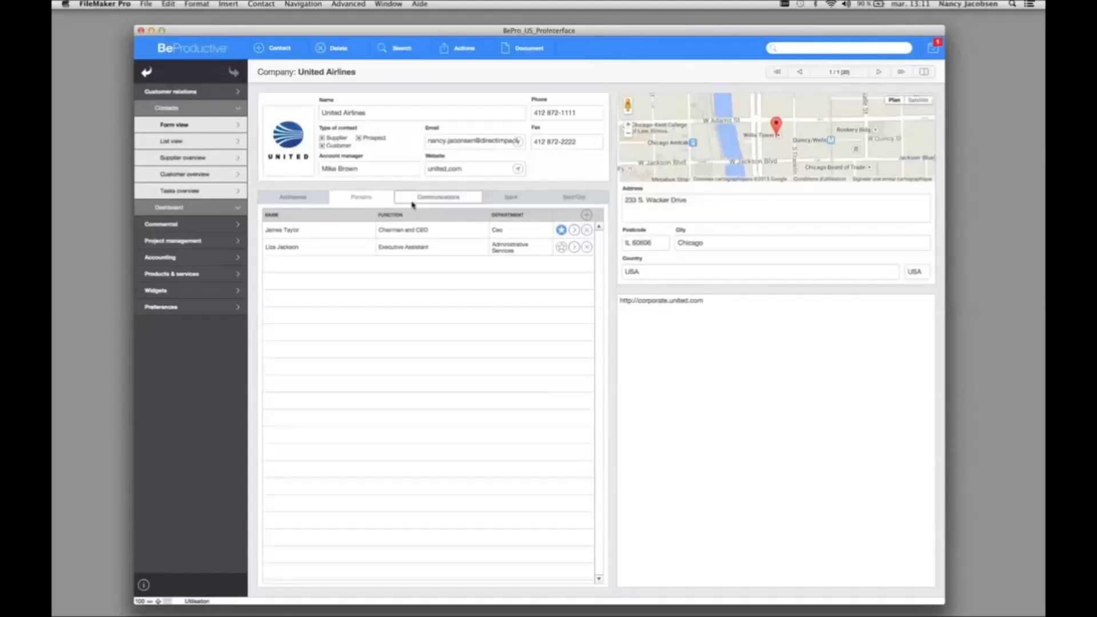
# View the contacts as a list, return to the United Airlines record and open its executive assistant's contact record.
pyautogui.click(173, 142)
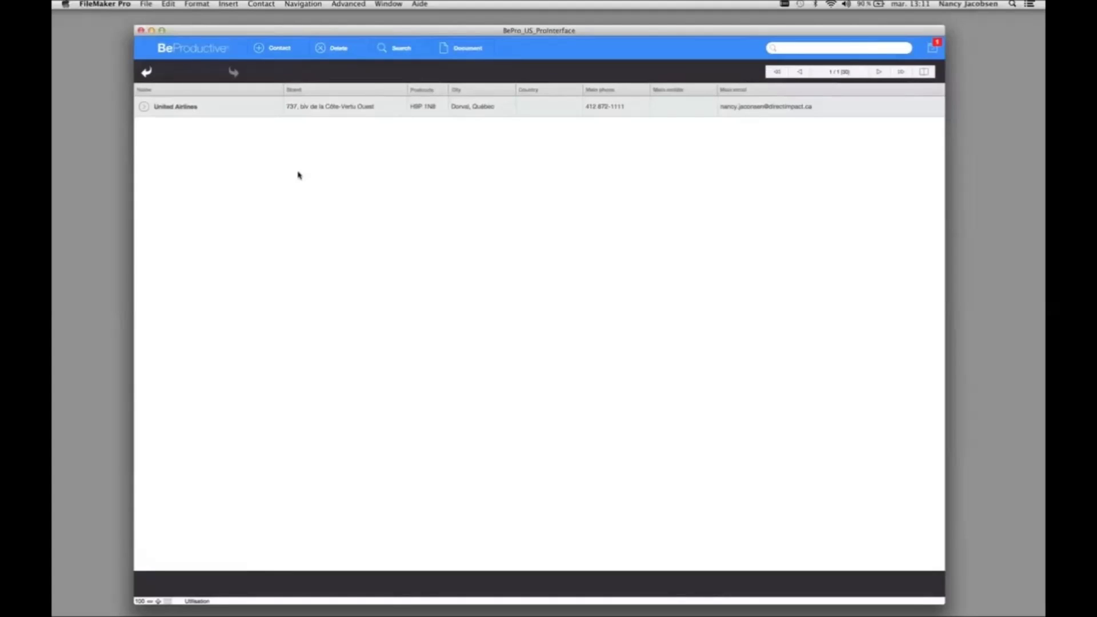
pyautogui.click(147, 74)
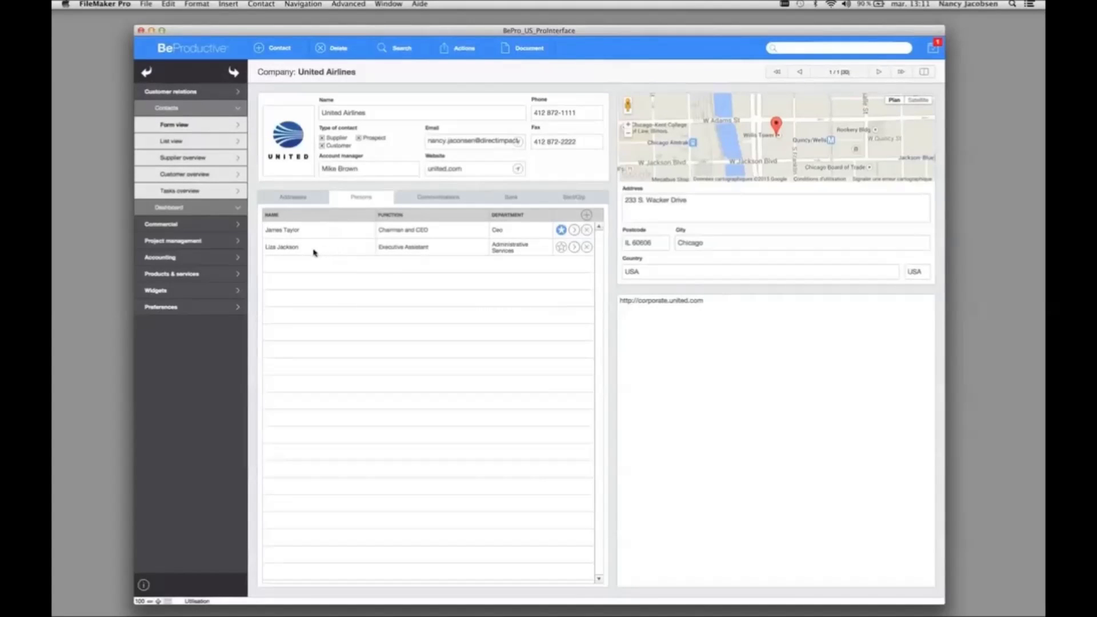
pyautogui.click(575, 247)
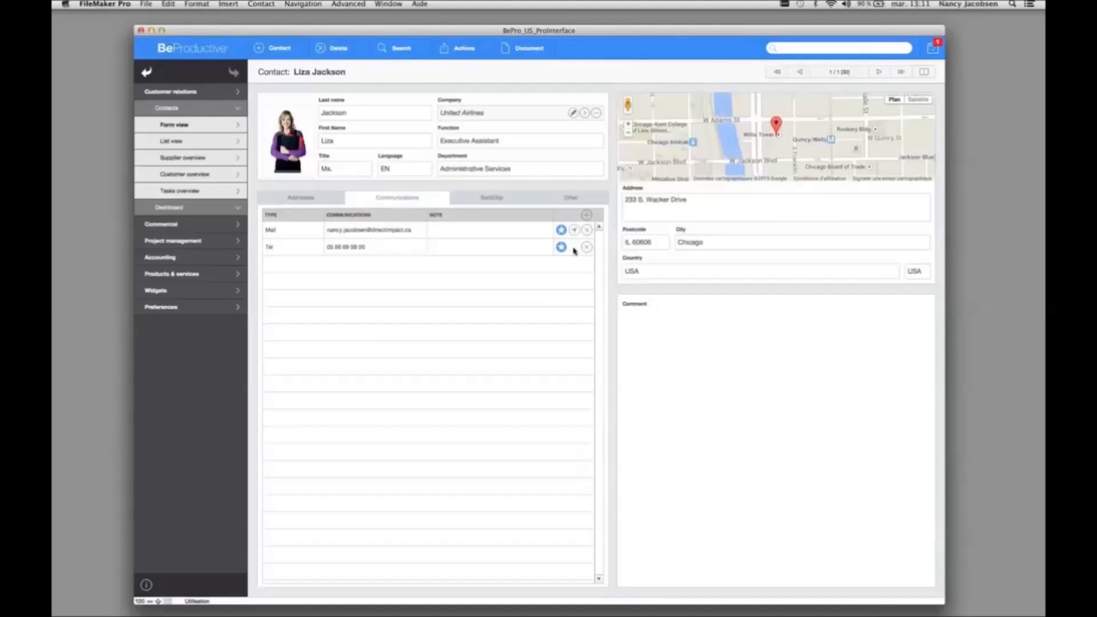
# Go to the product catalog from the home screen, view it as a list and return to the product form.
pyautogui.click(195, 53)
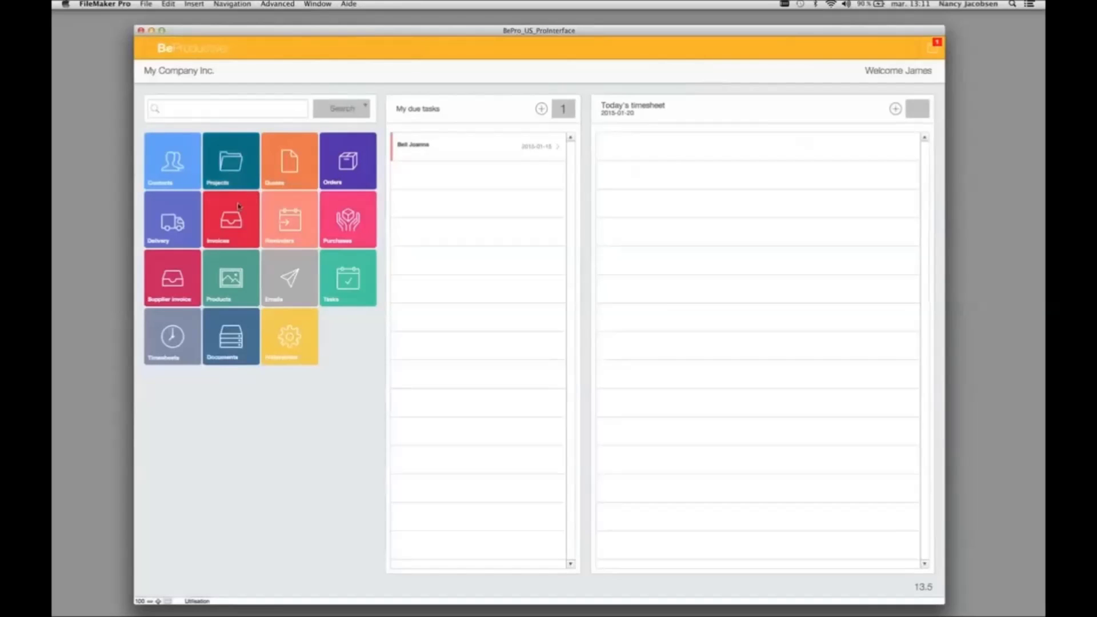
pyautogui.click(234, 278)
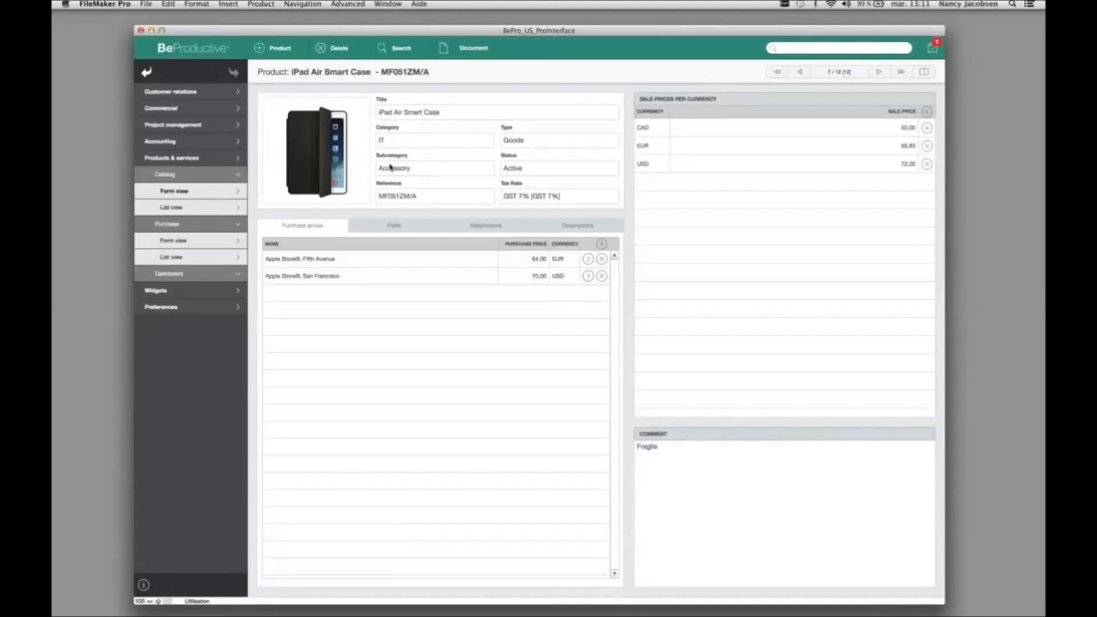
pyautogui.click(197, 209)
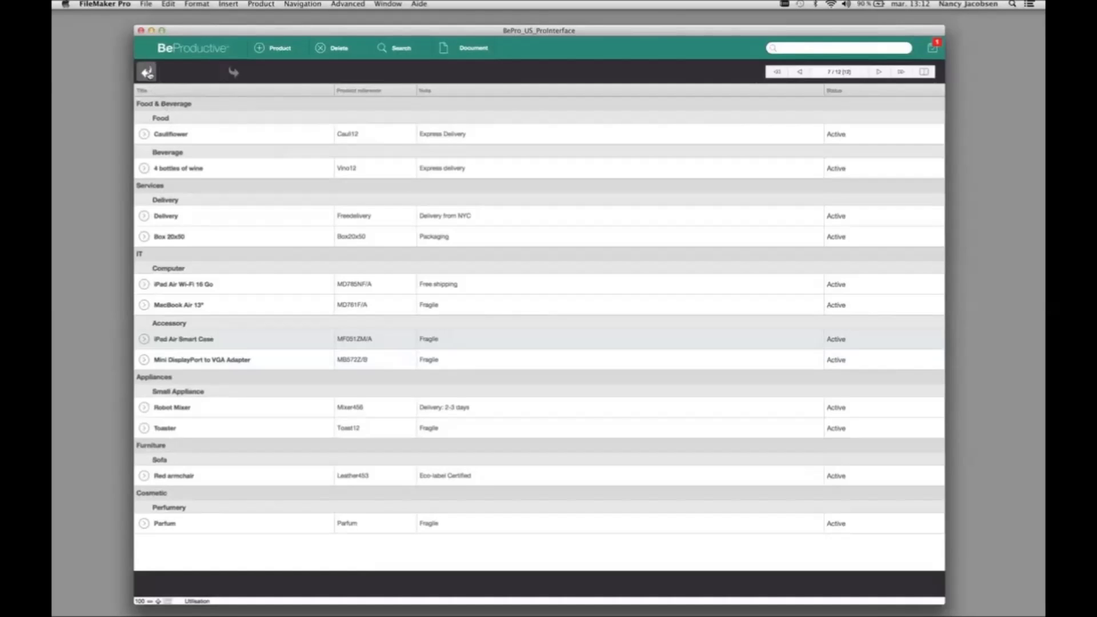
pyautogui.click(147, 72)
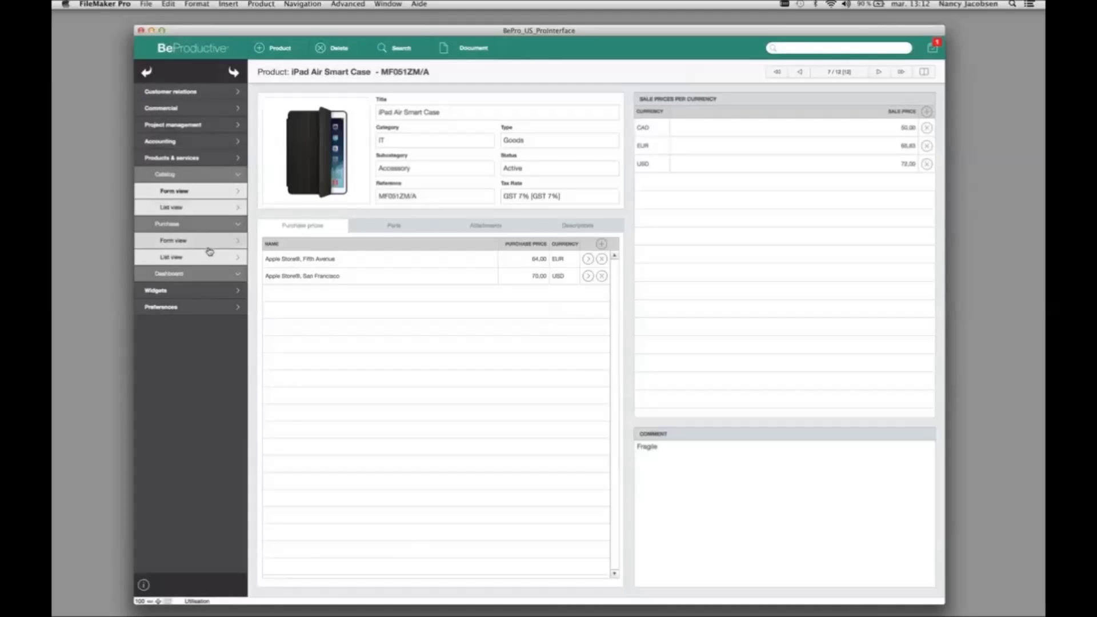
# Go to the commercial quotes and create a new quote.
pyautogui.click(192, 109)
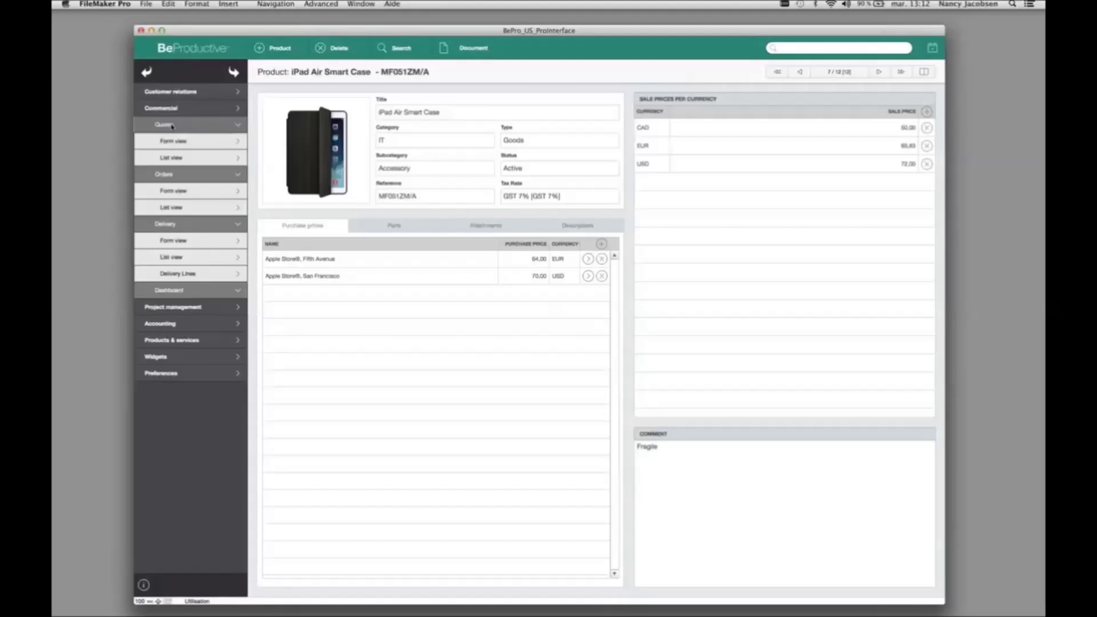
pyautogui.click(172, 125)
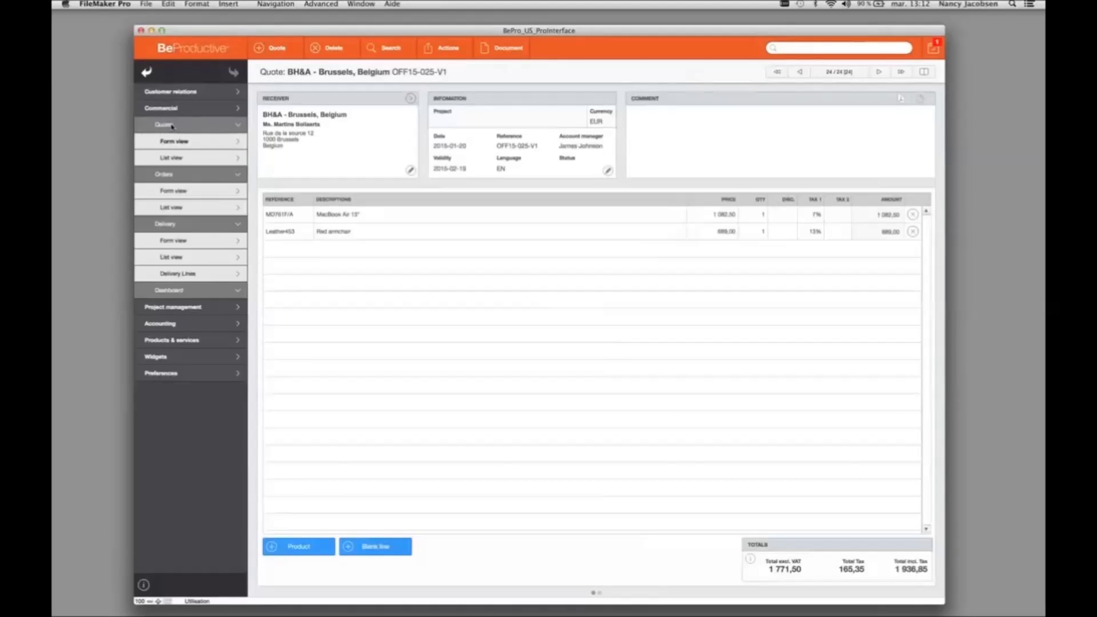
pyautogui.click(278, 50)
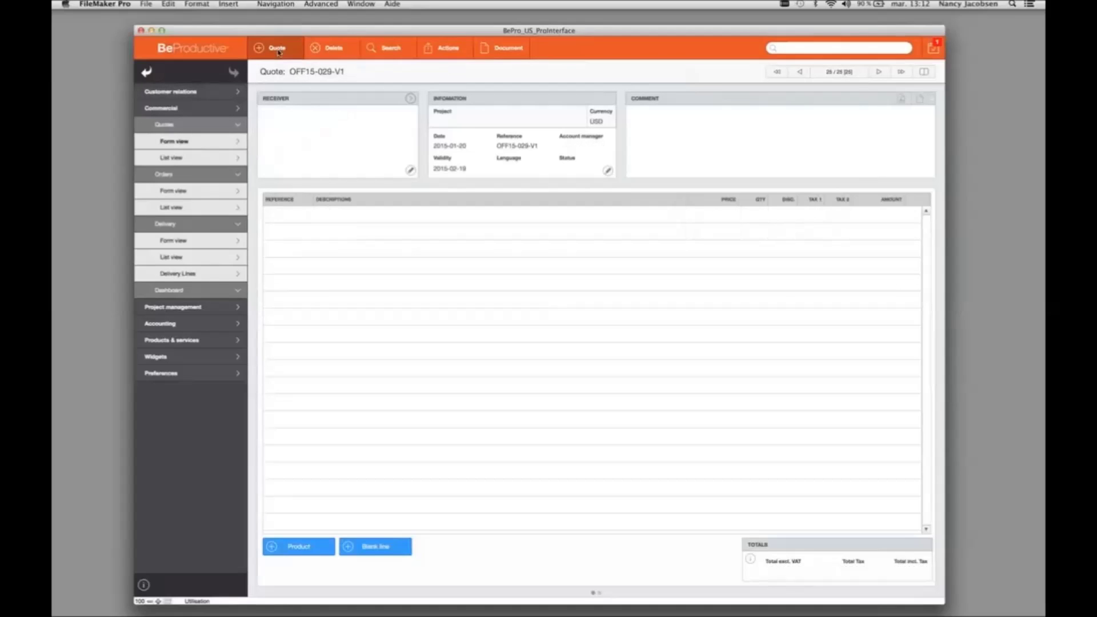
# Set the quote's receiver to United Airlines, with the company's executive assistant as contact person.
pyautogui.click(410, 171)
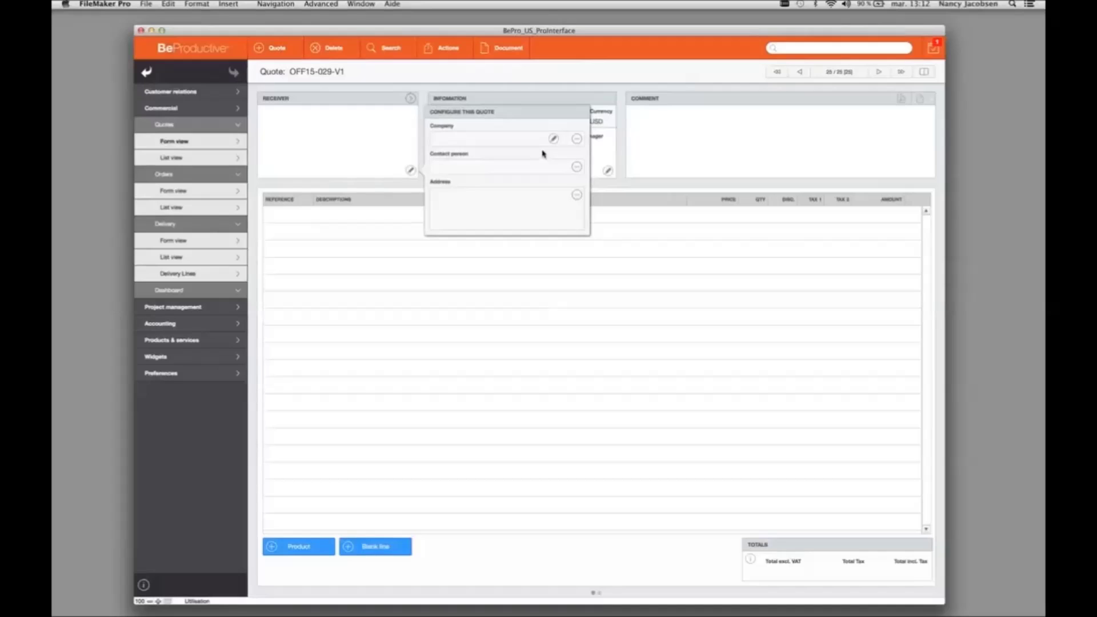
pyautogui.click(554, 139)
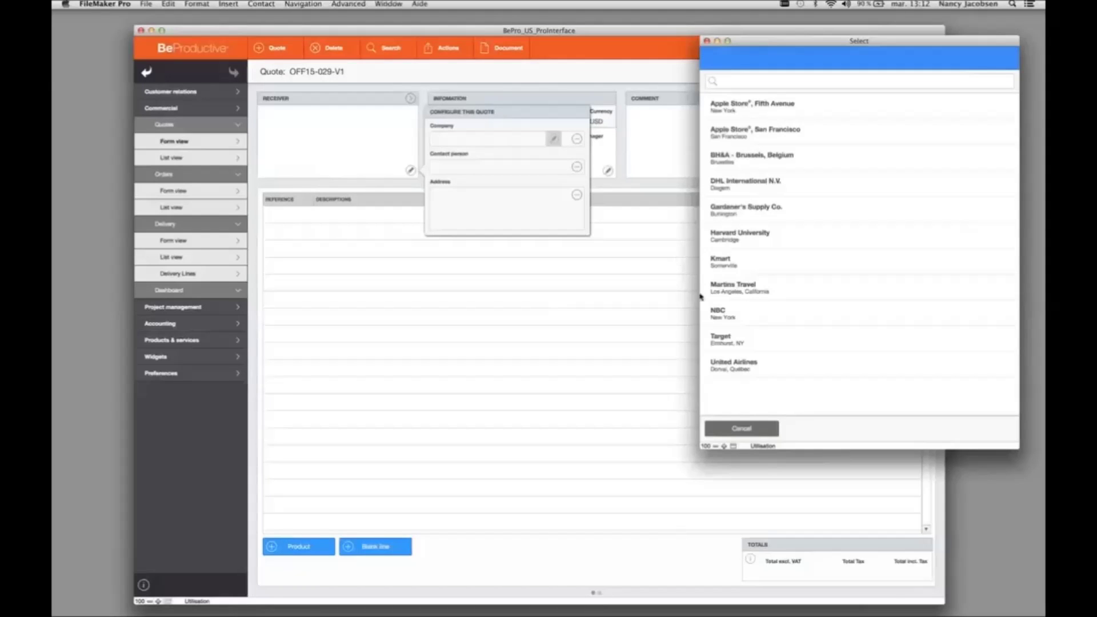
pyautogui.click(733, 366)
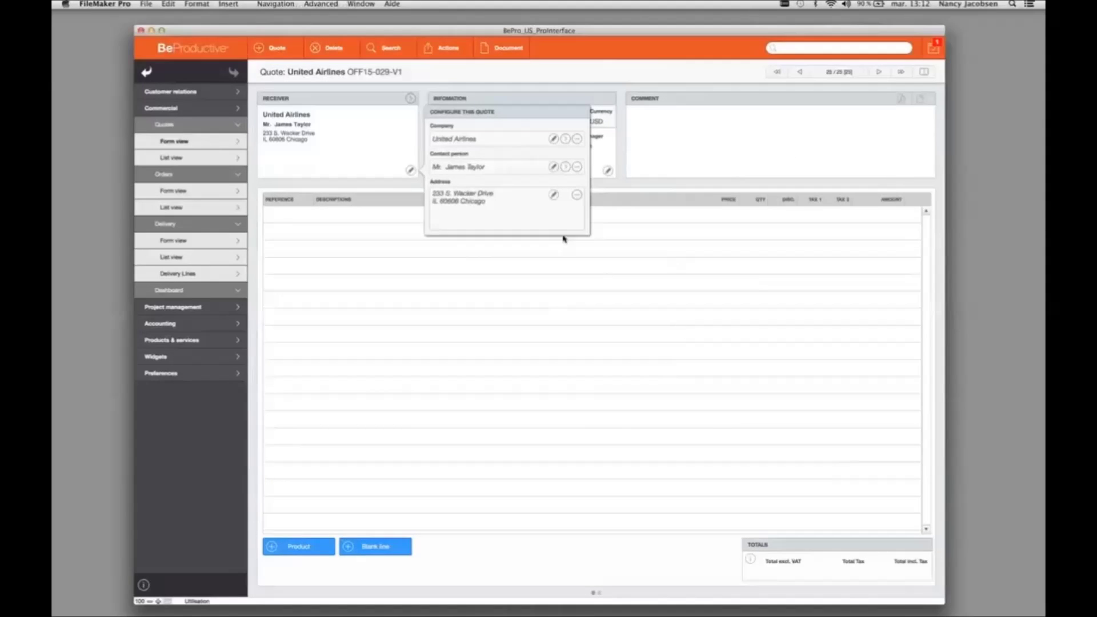
pyautogui.click(554, 167)
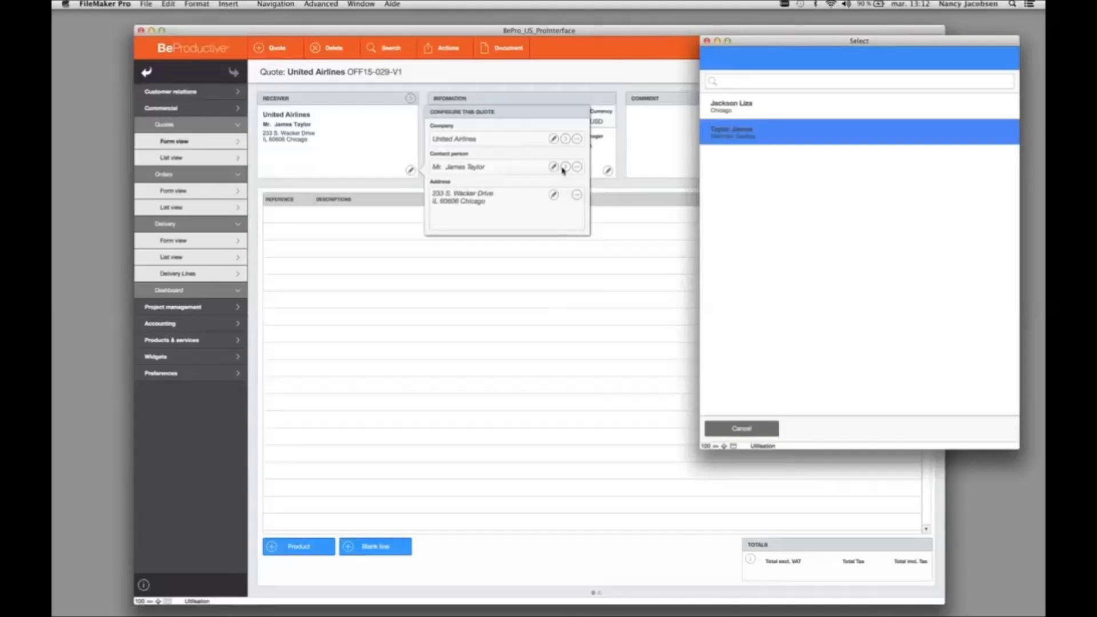
pyautogui.click(736, 110)
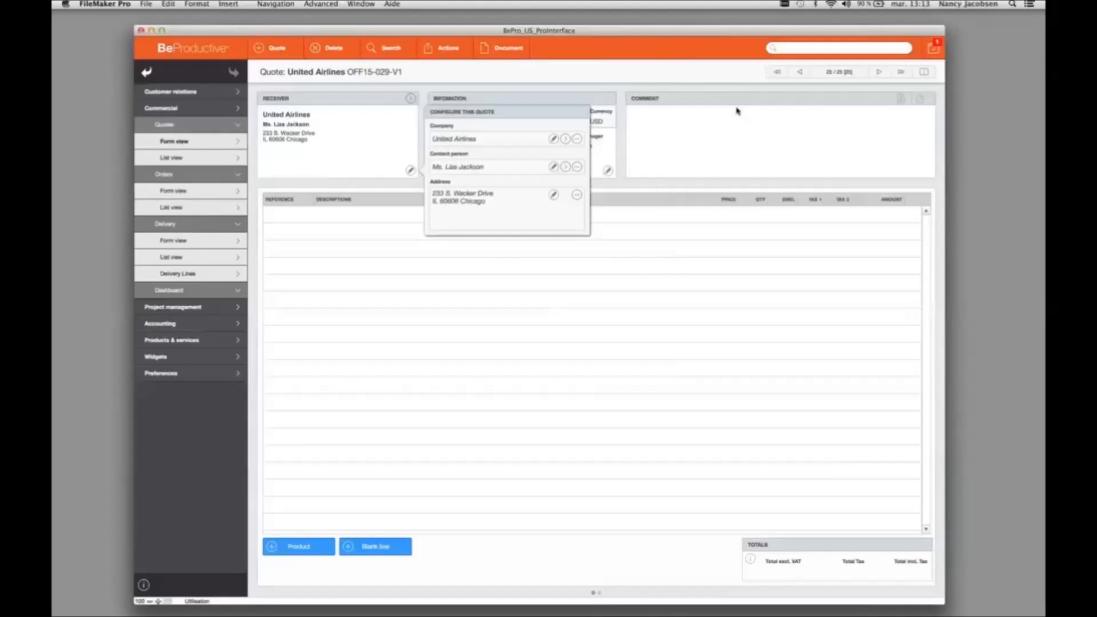
pyautogui.click(631, 228)
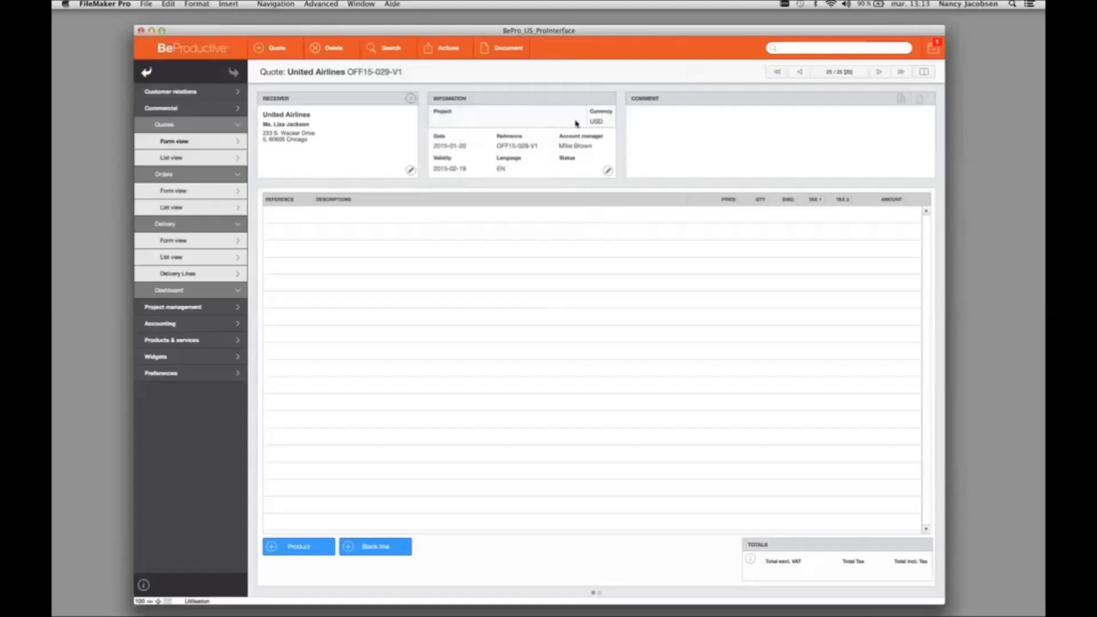
# Link the quote to the project "Paris Offices - New furniture" in its information settings.
pyautogui.click(608, 172)
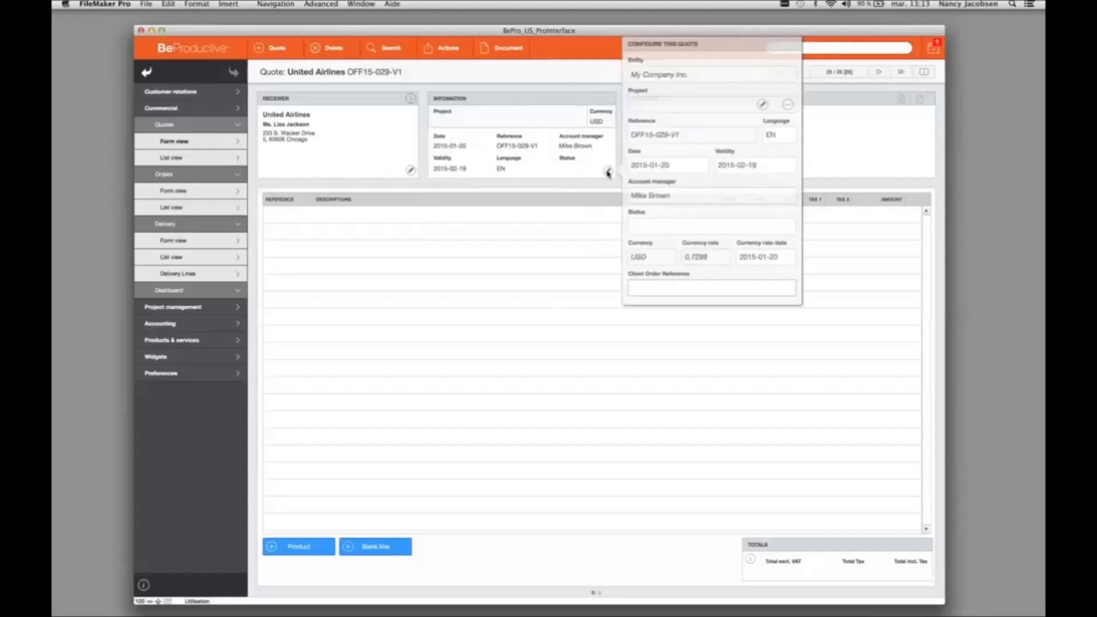
pyautogui.click(751, 117)
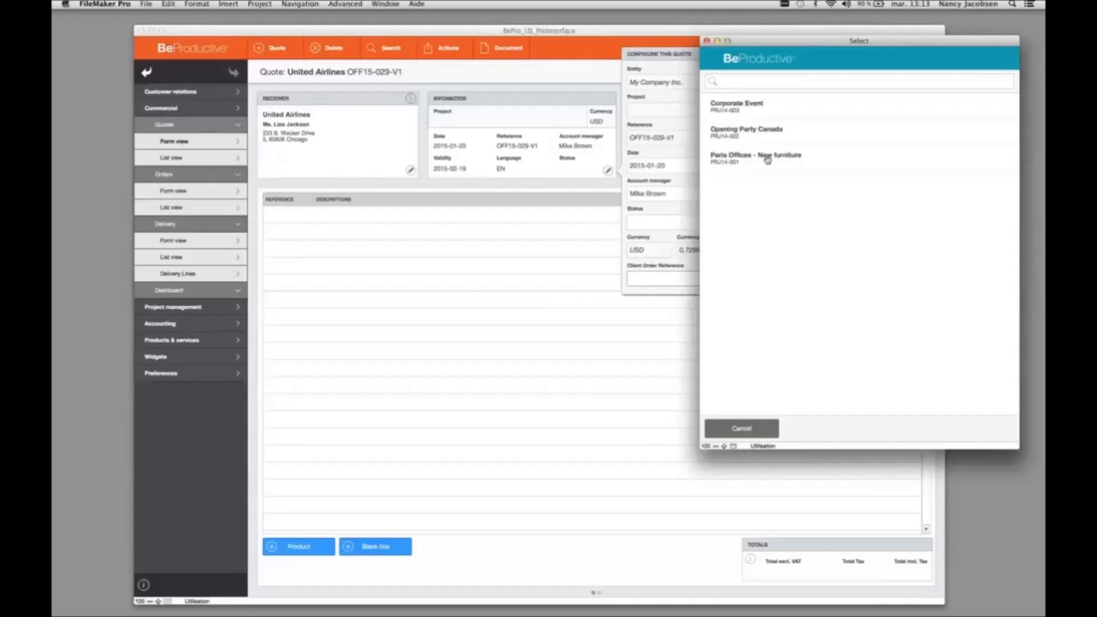
pyautogui.click(767, 160)
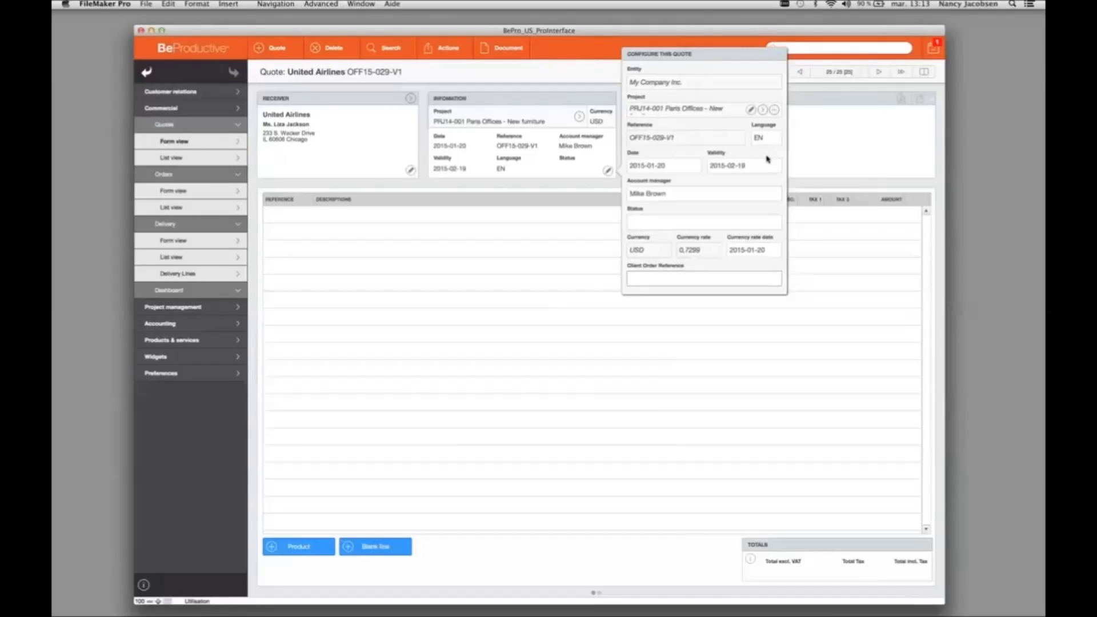
pyautogui.click(809, 264)
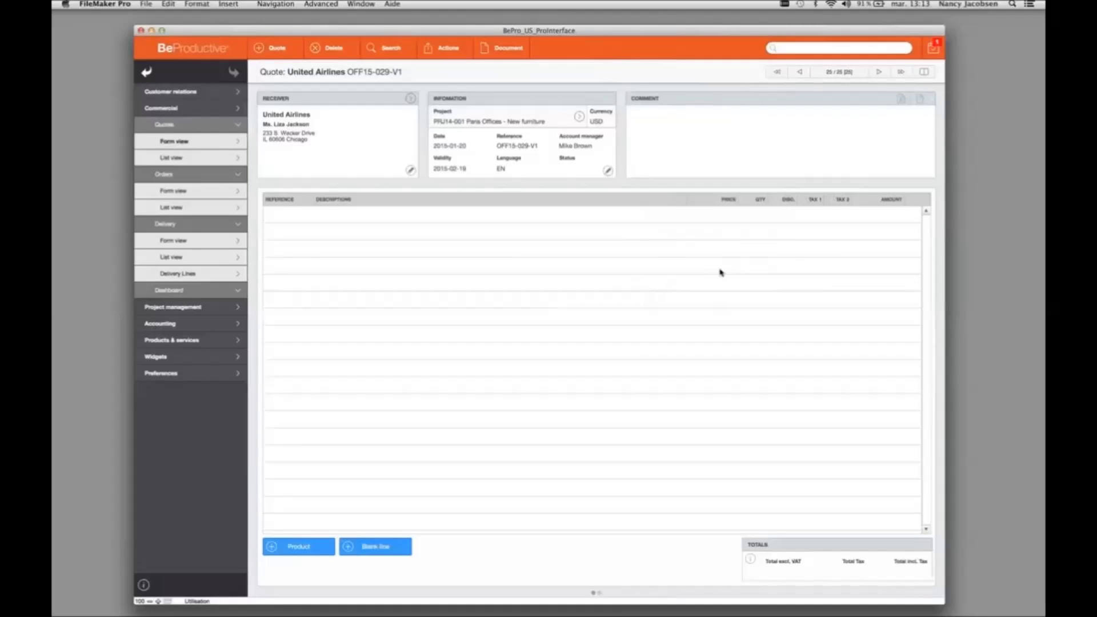
# Add the products iPad Air Wi-Fi 16 Go, iPad Air Smart Case and Delivery to the quote.
pyautogui.click(292, 548)
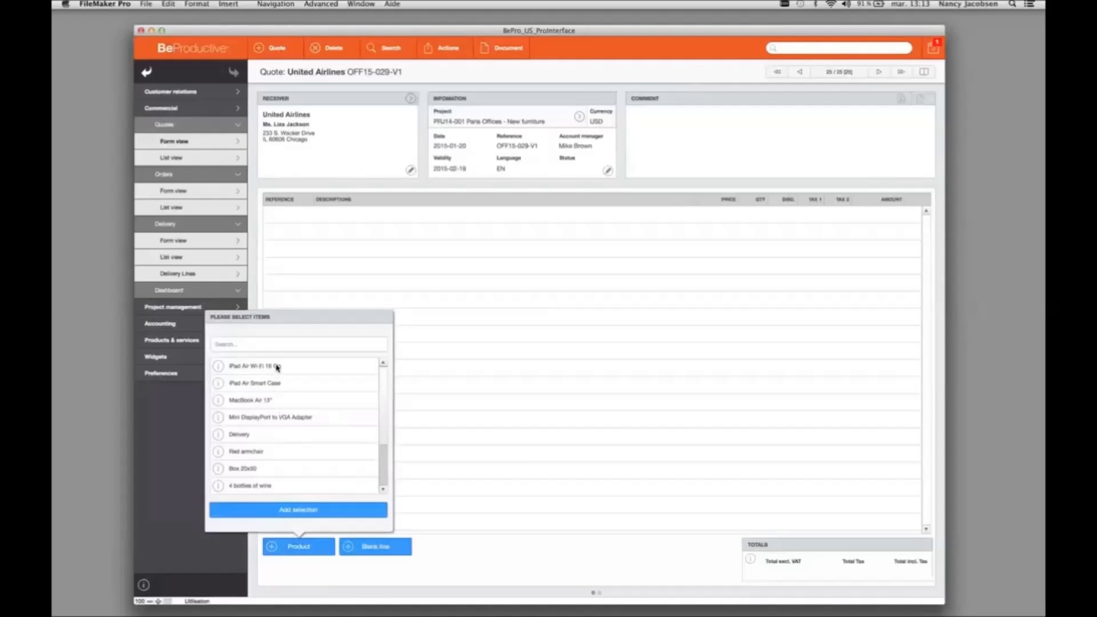
pyautogui.click(277, 367)
pyautogui.click(282, 383)
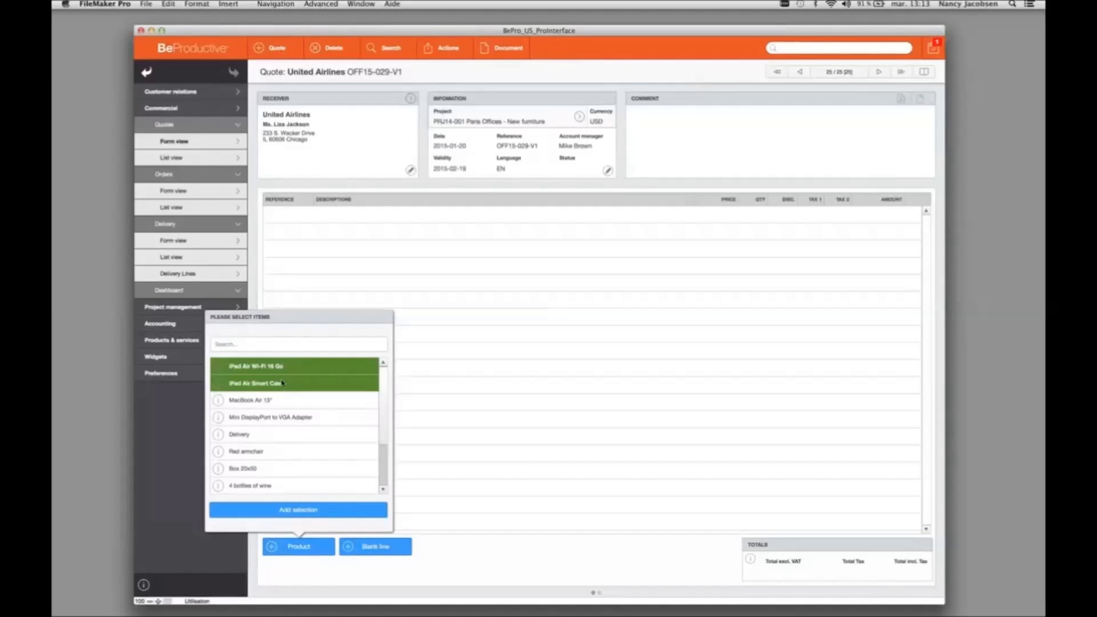
pyautogui.click(272, 436)
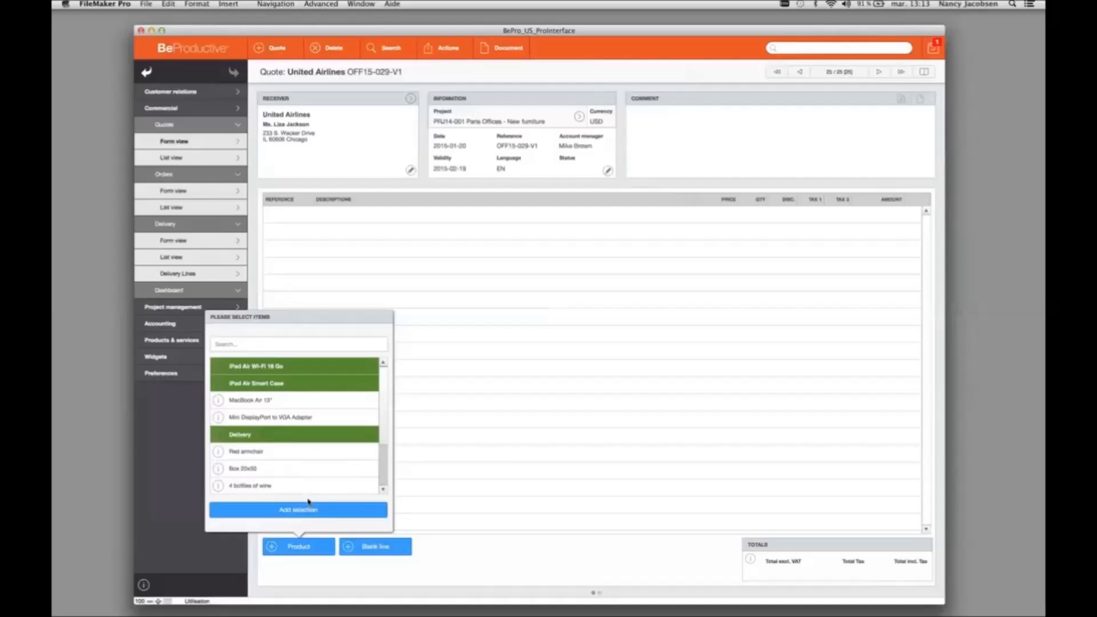
pyautogui.click(308, 510)
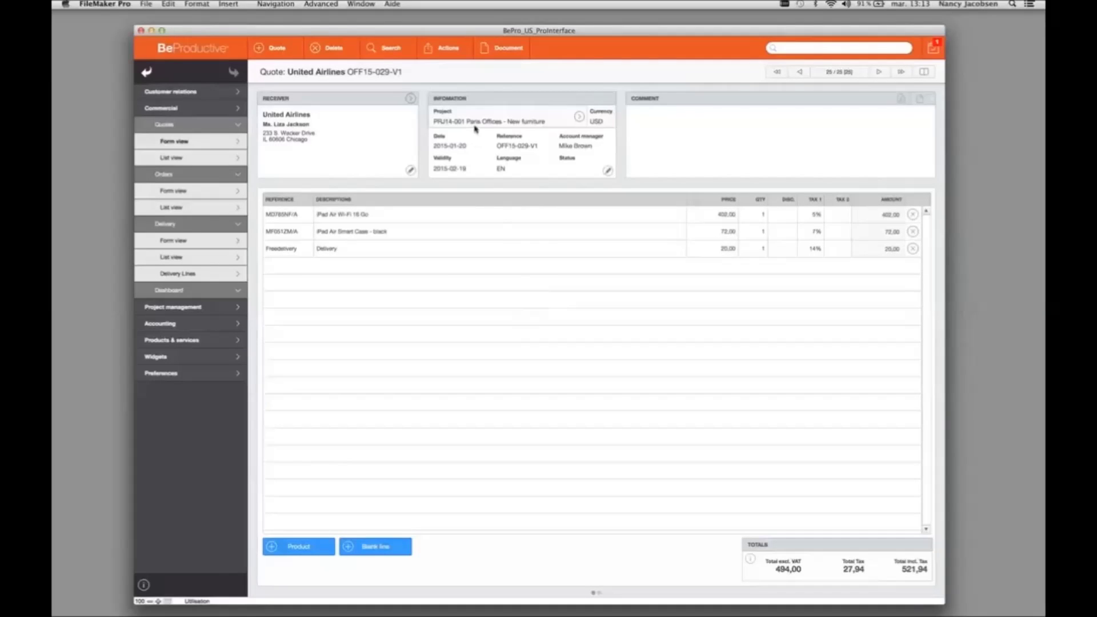
# Create a PDF of the quote, then preview the quote document and close the preview.
pyautogui.click(494, 55)
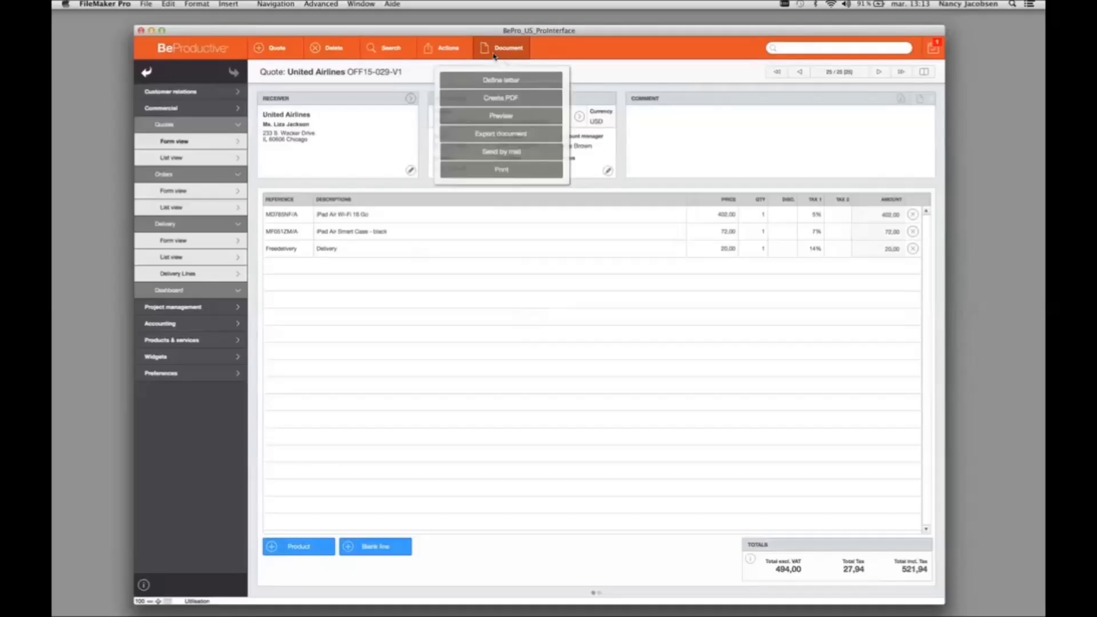
pyautogui.click(505, 96)
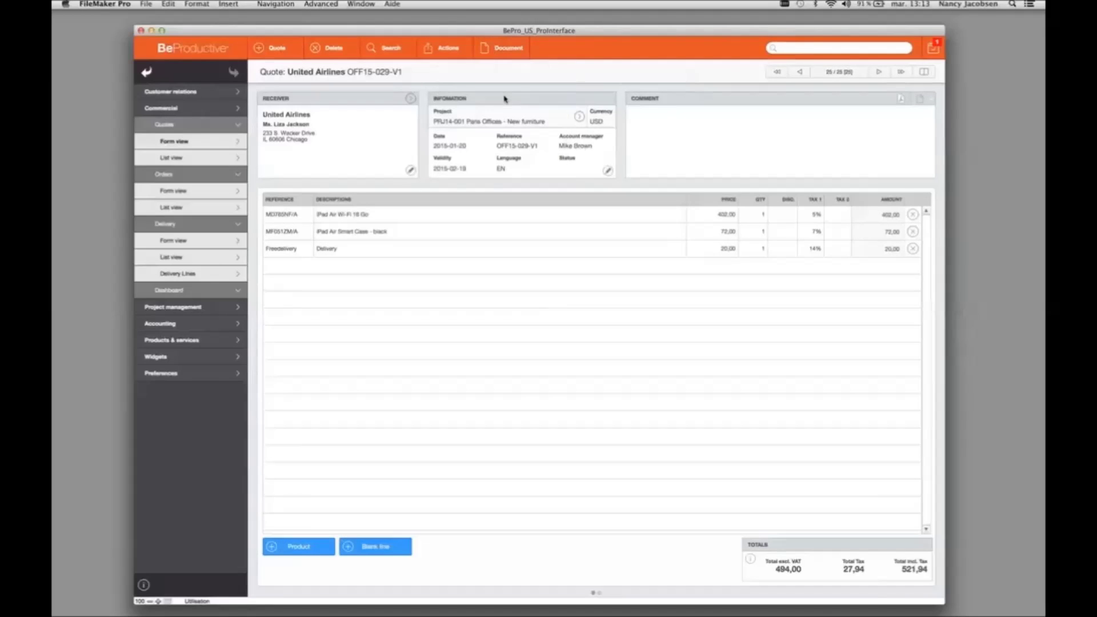
pyautogui.click(504, 57)
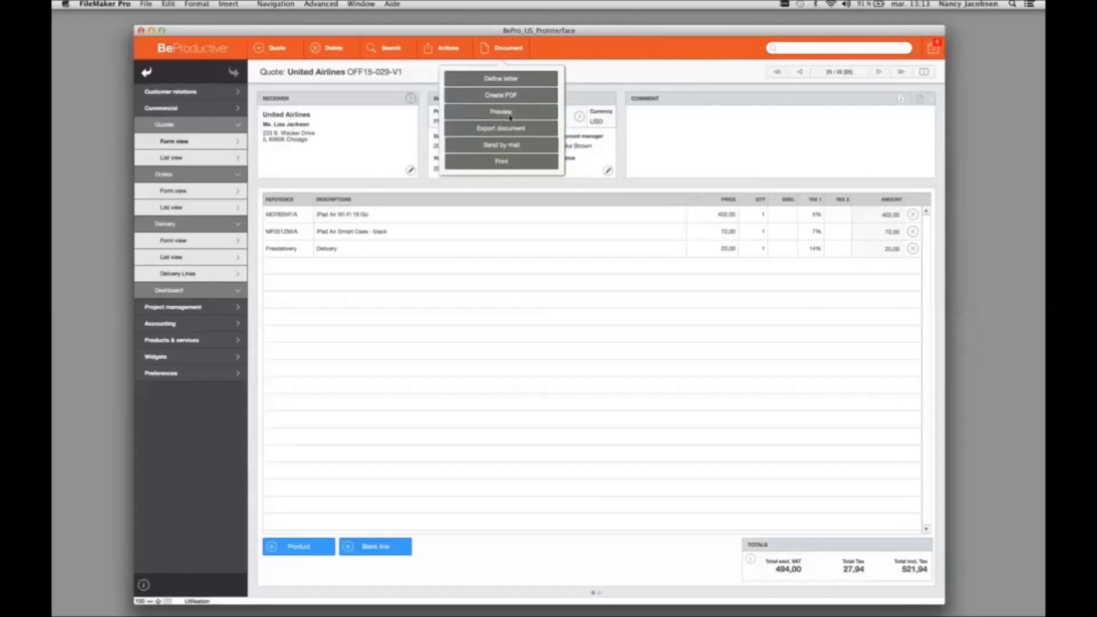
pyautogui.click(510, 115)
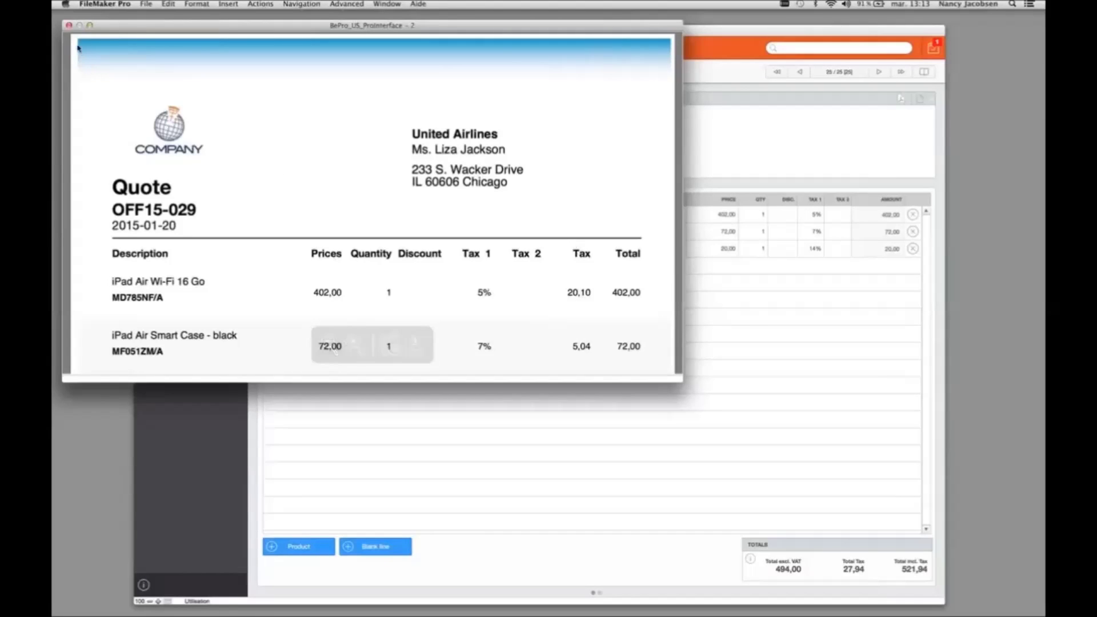
pyautogui.click(69, 26)
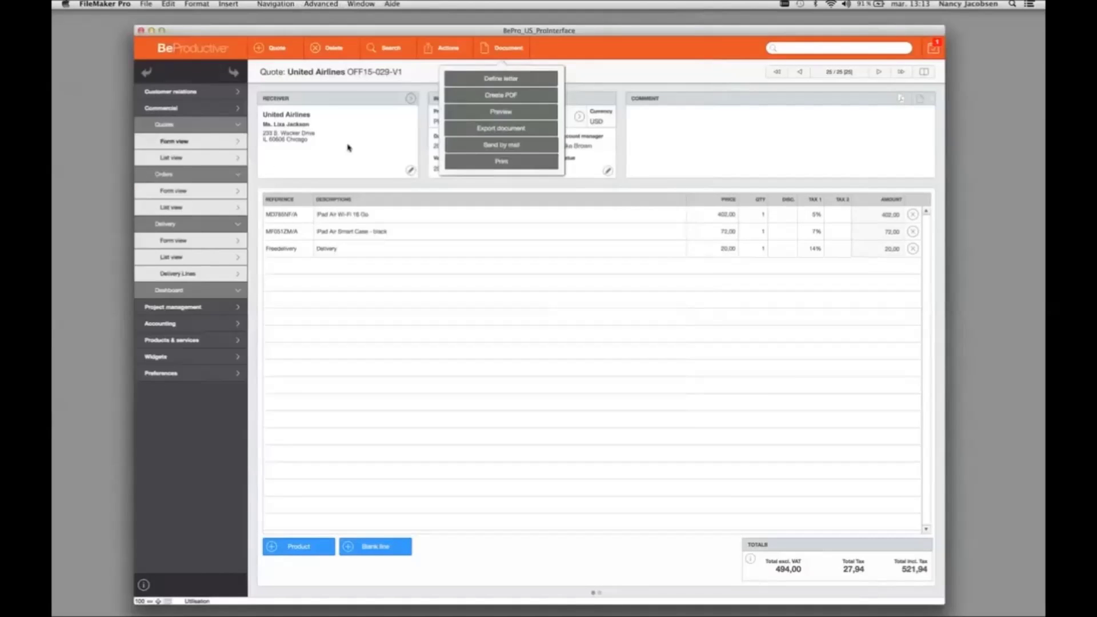
# Prepare an email from the quote with the text "Here you go" and open its attached PDF for review.
pyautogui.click(485, 146)
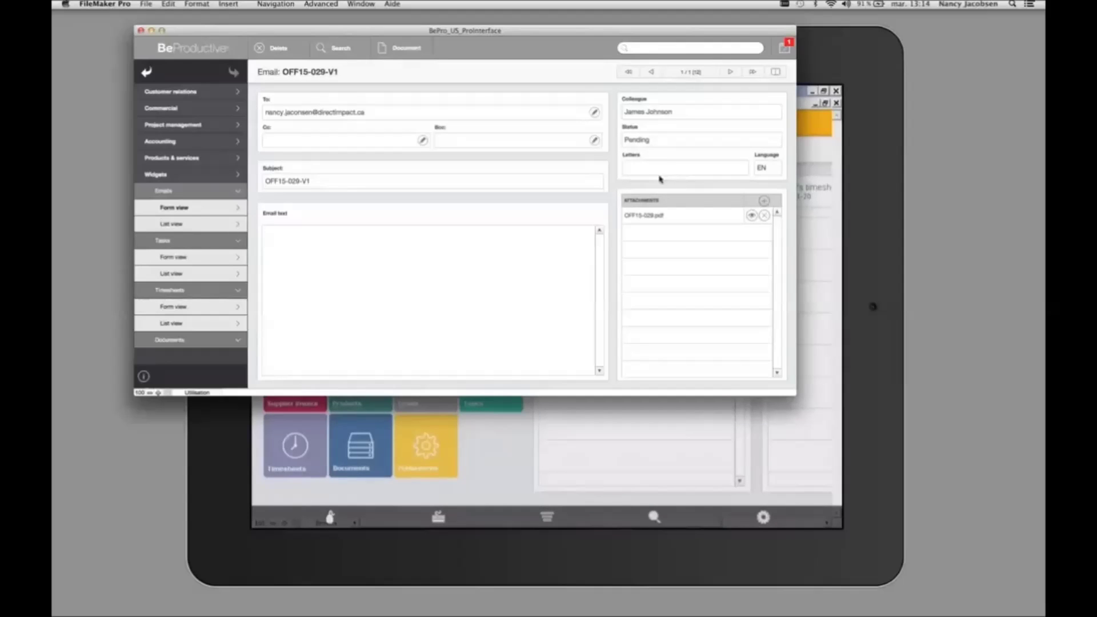
pyautogui.click(482, 244)
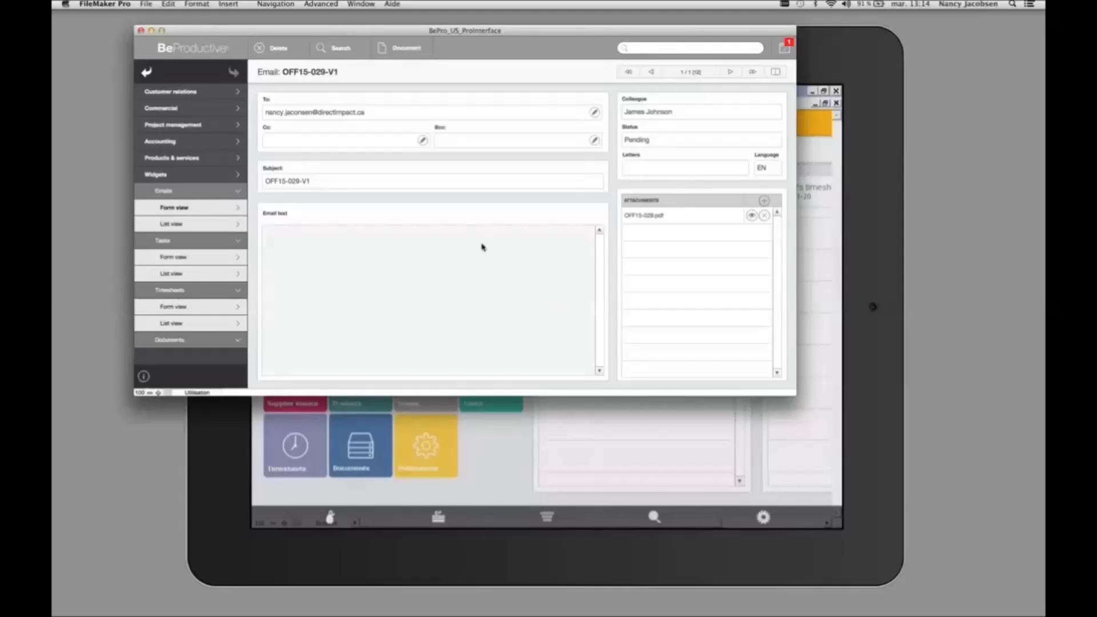
pyautogui.write('Here yoyu')
pyautogui.press('BackSpace')
pyautogui.write('u go')
pyautogui.click(751, 216)
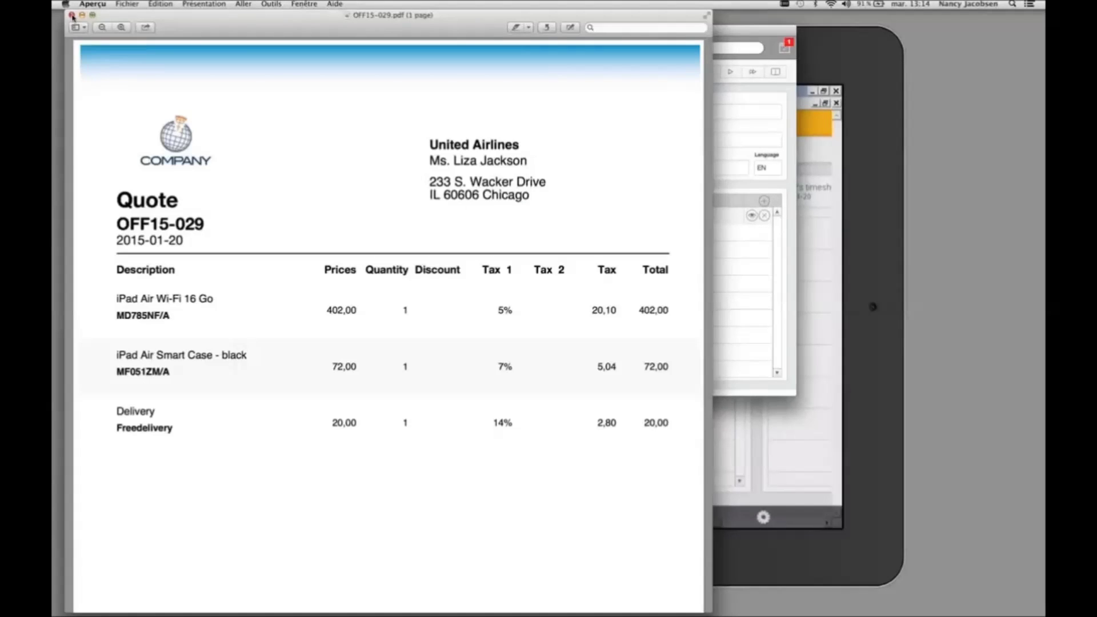
# Close the attached PDF, send the quote email and return to the quote.
pyautogui.click(72, 16)
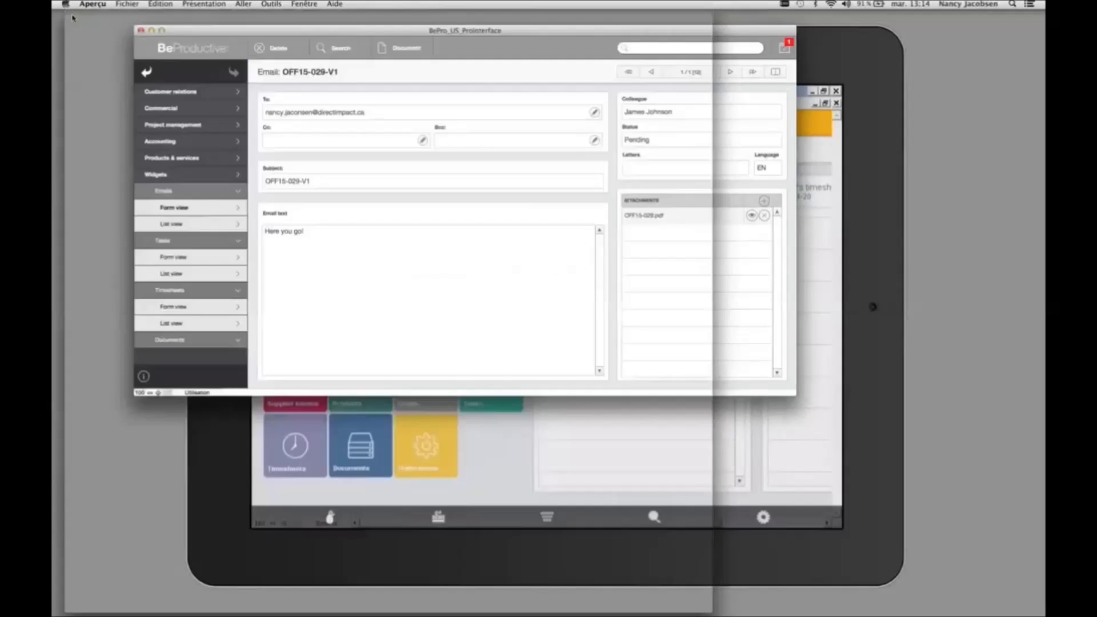
pyautogui.click(400, 51)
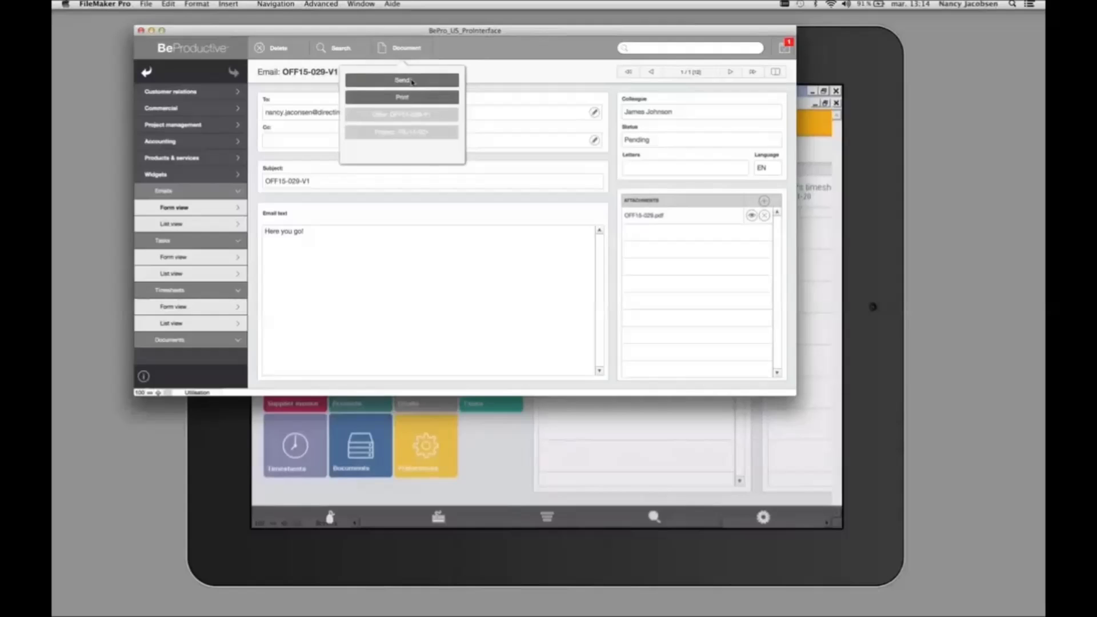
pyautogui.click(412, 81)
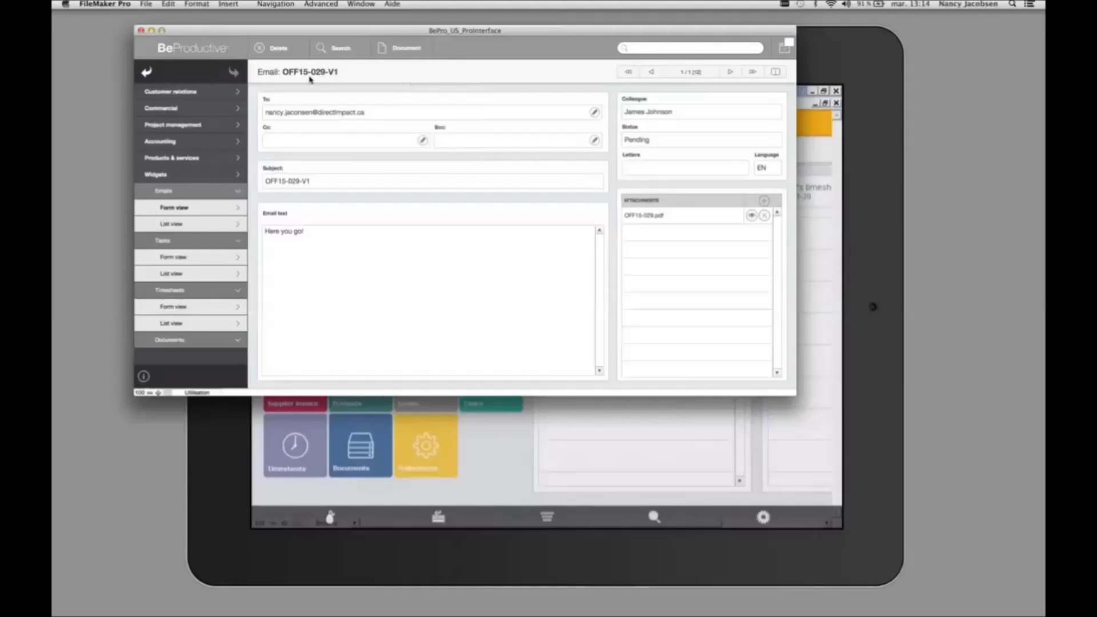
pyautogui.click(148, 73)
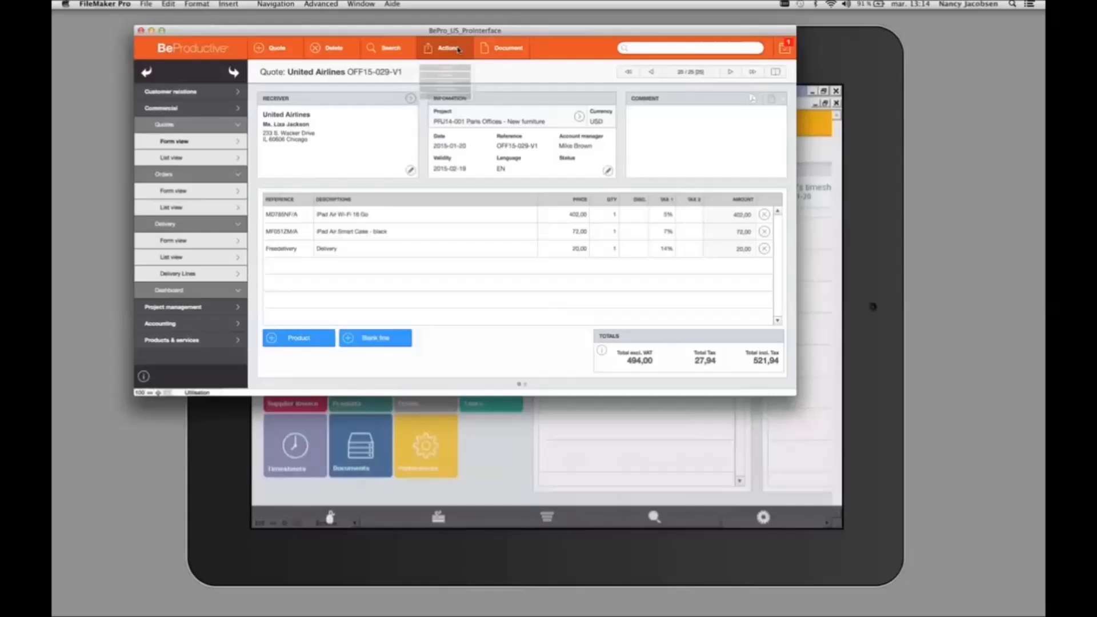
# Create an order from the United Airlines quote and generate the order's PDF.
pyautogui.click(459, 49)
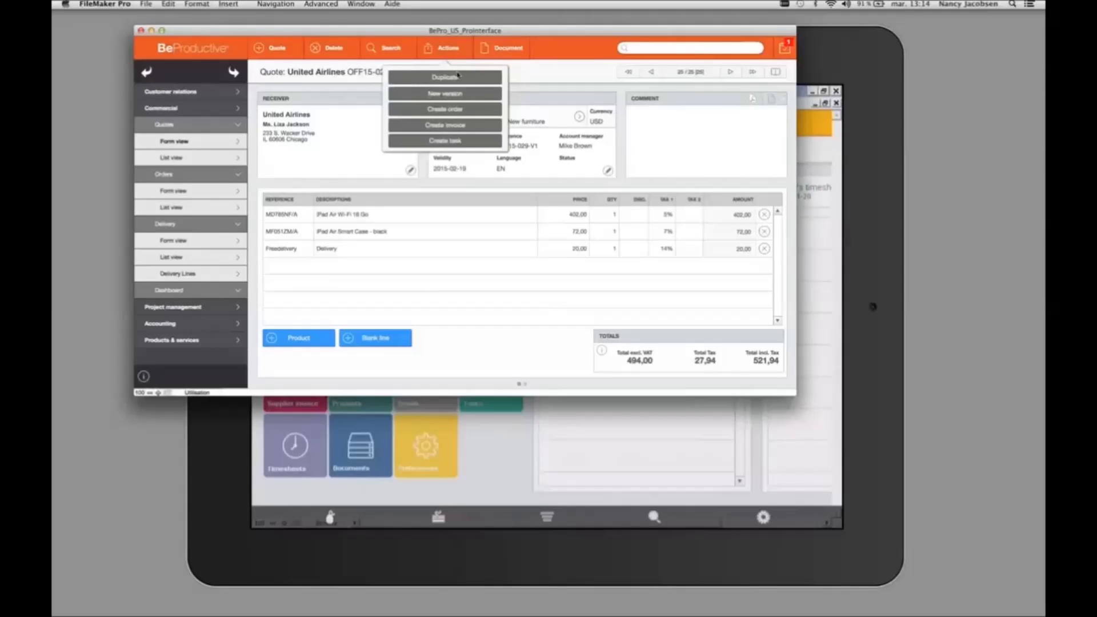
pyautogui.click(455, 111)
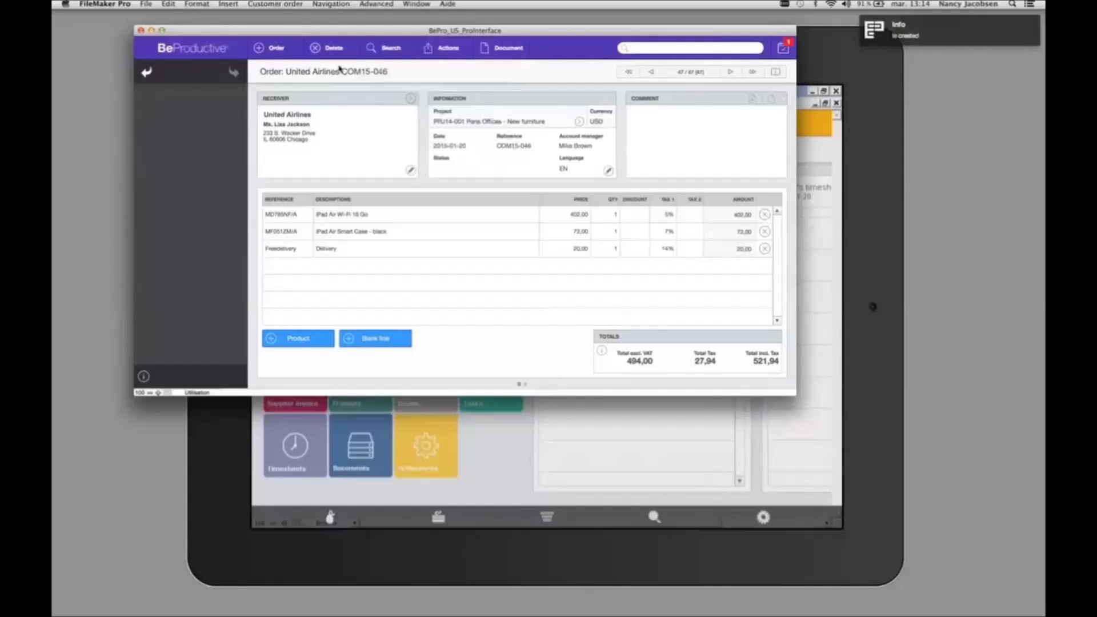
pyautogui.click(505, 49)
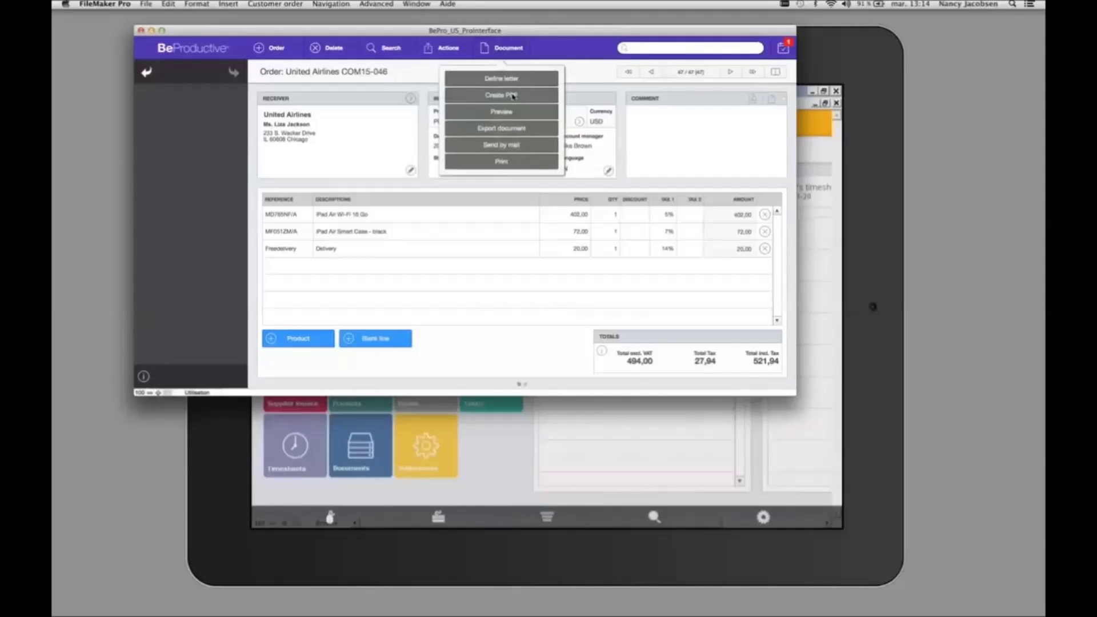
pyautogui.click(512, 95)
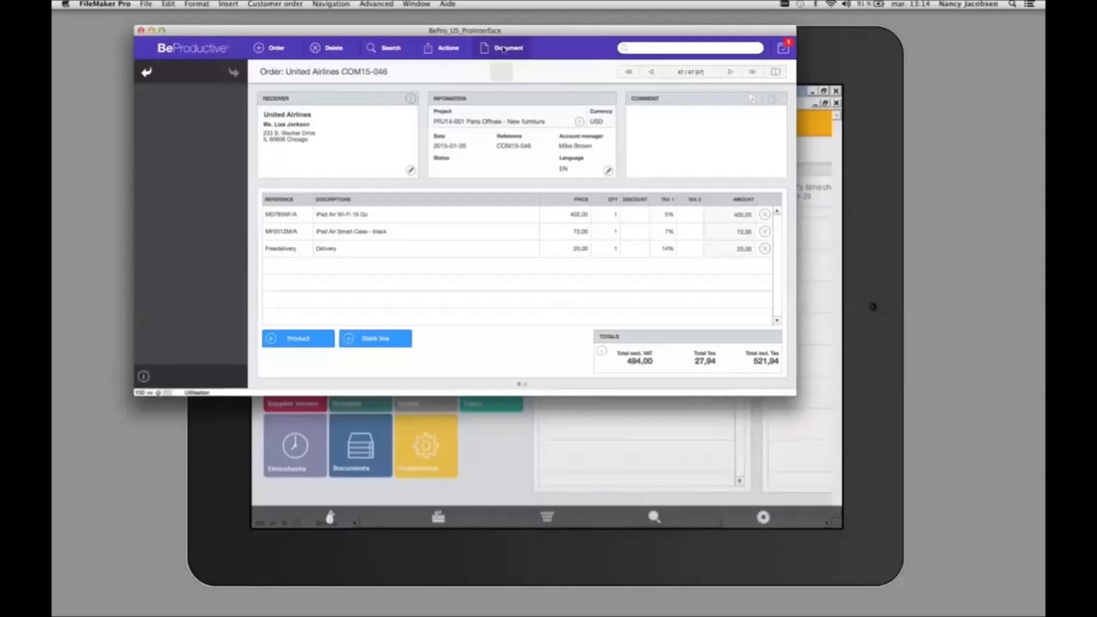
# Prepare an email from the order, send it with no message text and return to the order.
pyautogui.click(503, 49)
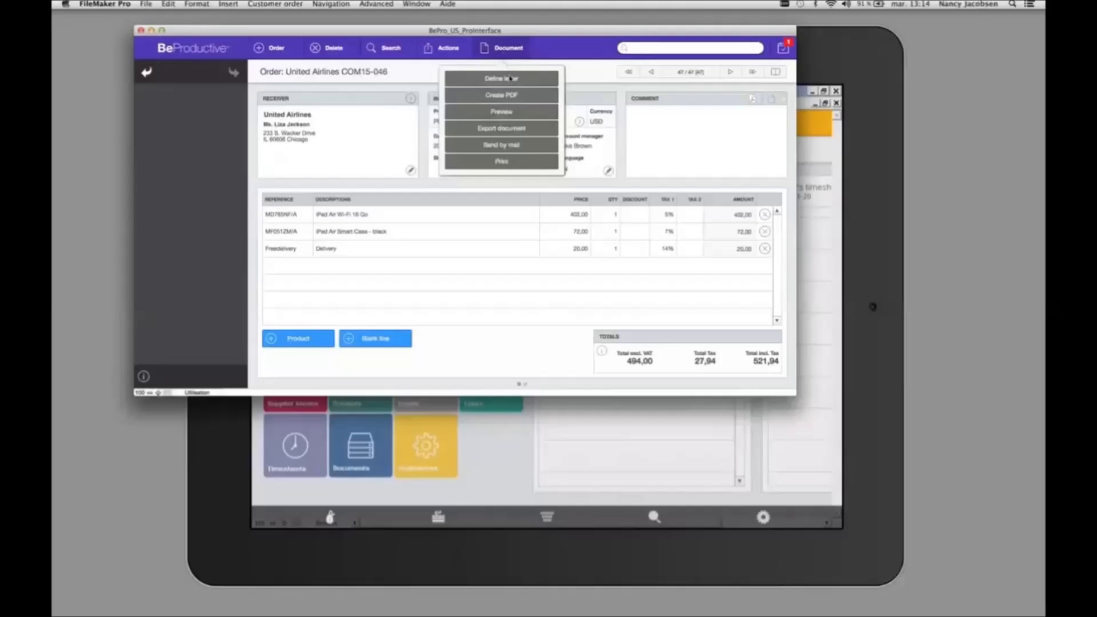
pyautogui.click(518, 145)
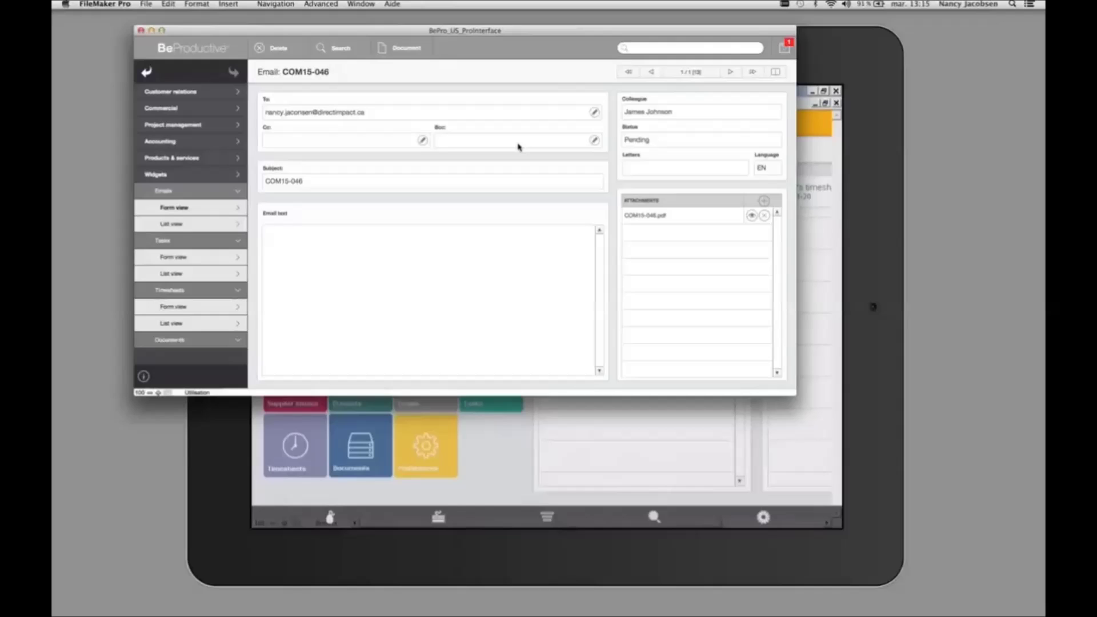
pyautogui.click(400, 48)
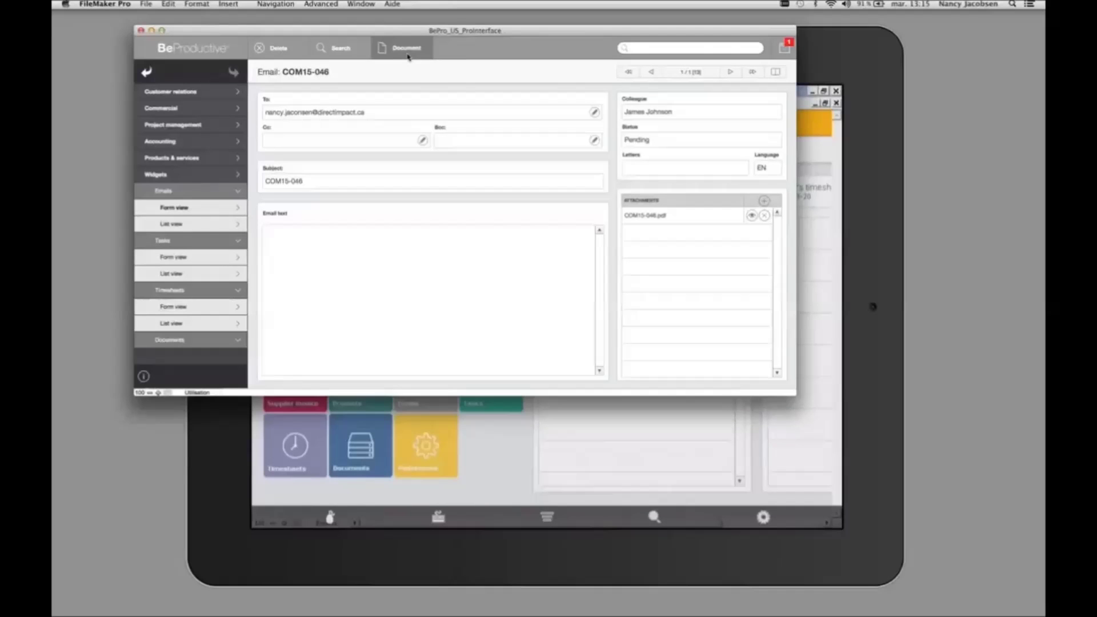
pyautogui.click(407, 81)
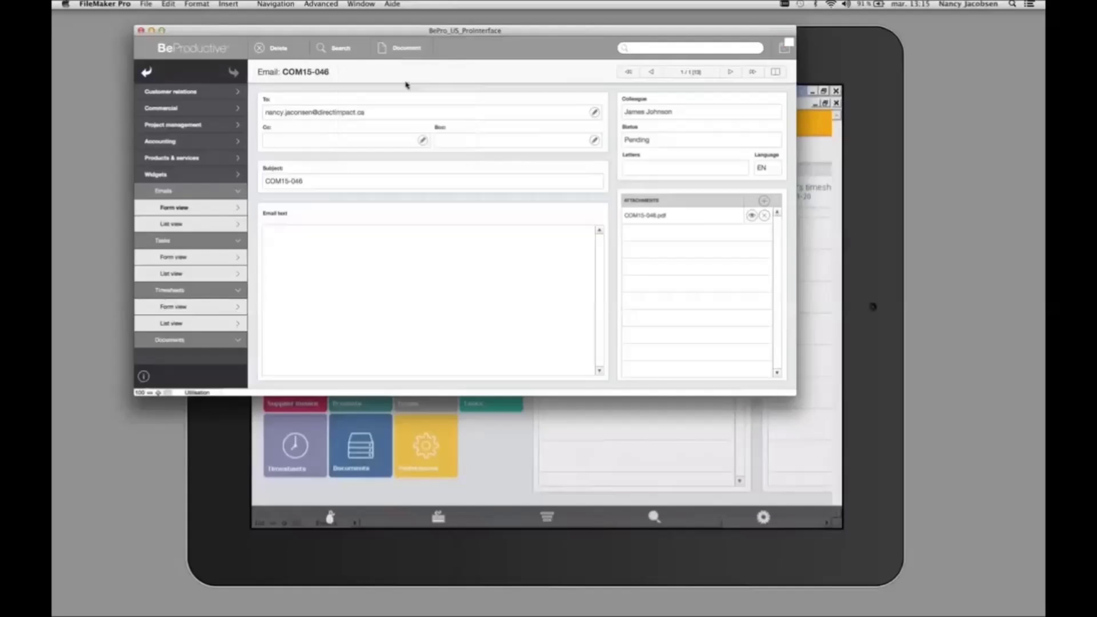
pyautogui.click(148, 72)
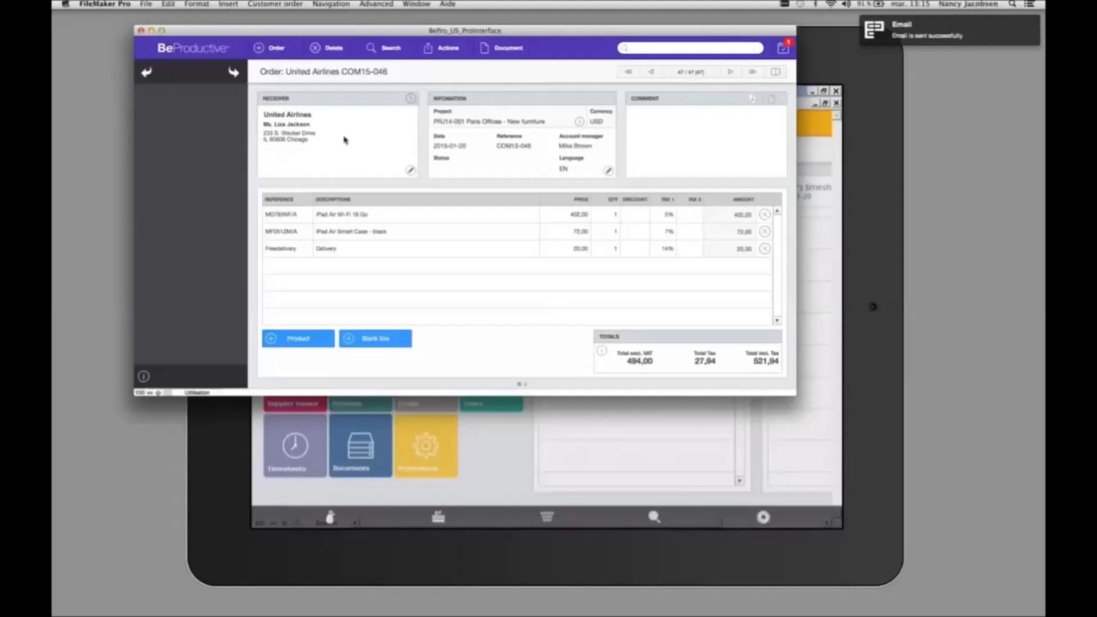
# Create an invoice from the United Airlines order and generate the invoice's PDF.
pyautogui.click(438, 56)
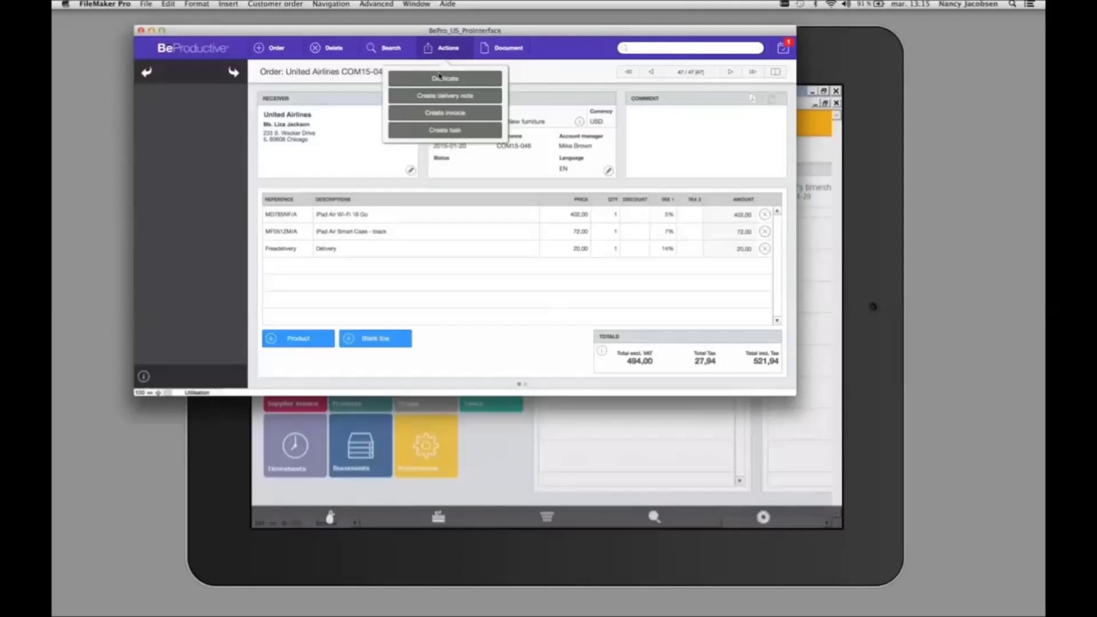
pyautogui.click(451, 118)
pyautogui.click(495, 53)
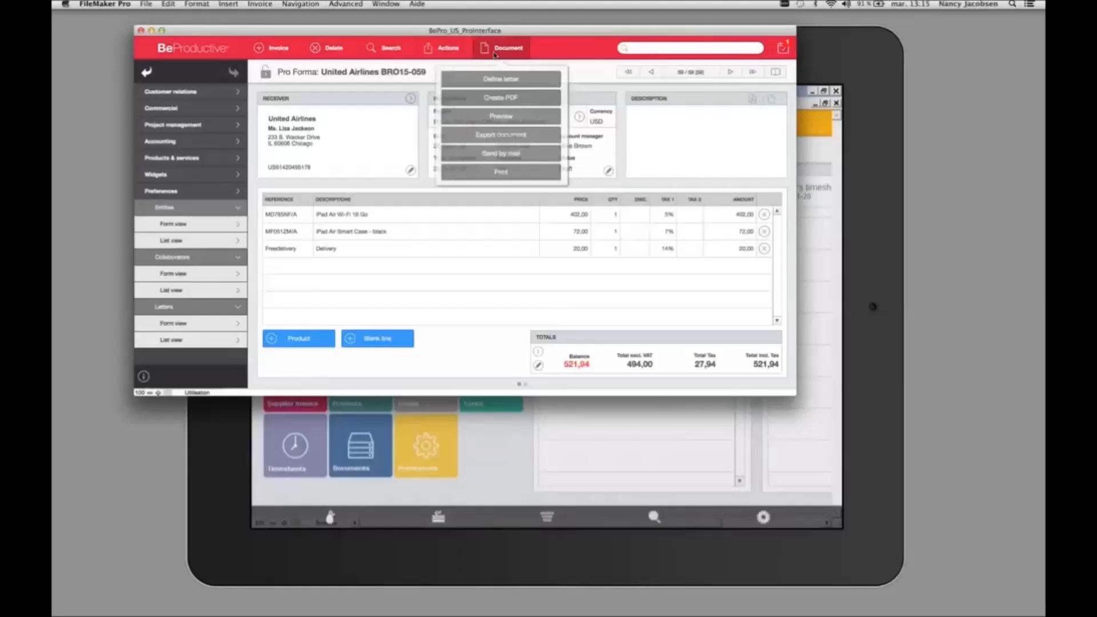
pyautogui.click(510, 96)
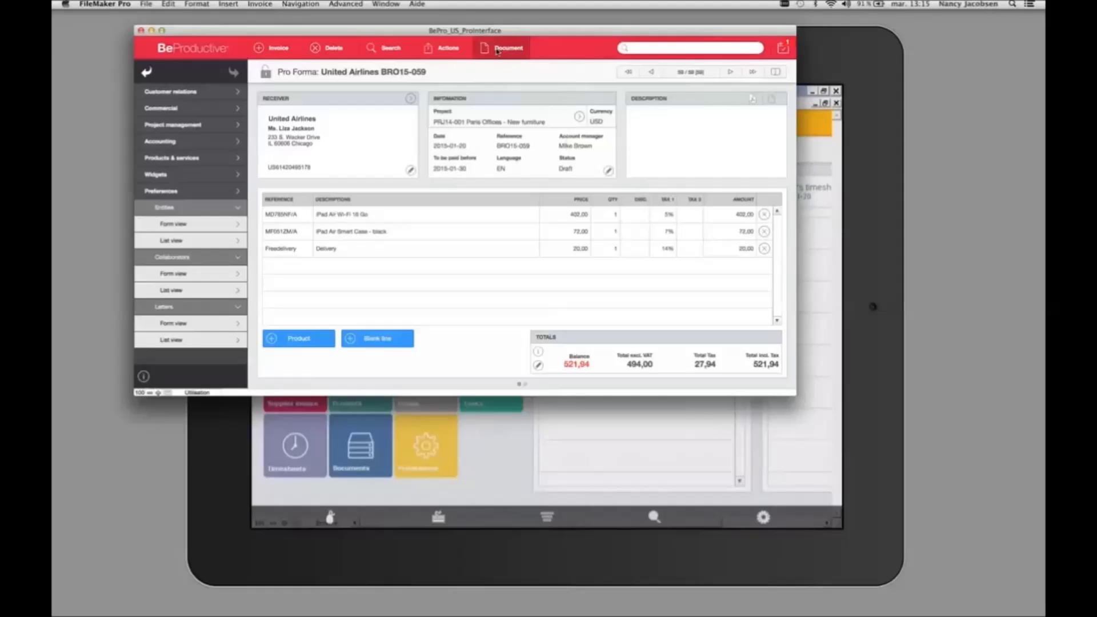
# Prepare an email from the pro forma invoice, then review its attached PDF and close it.
pyautogui.click(496, 50)
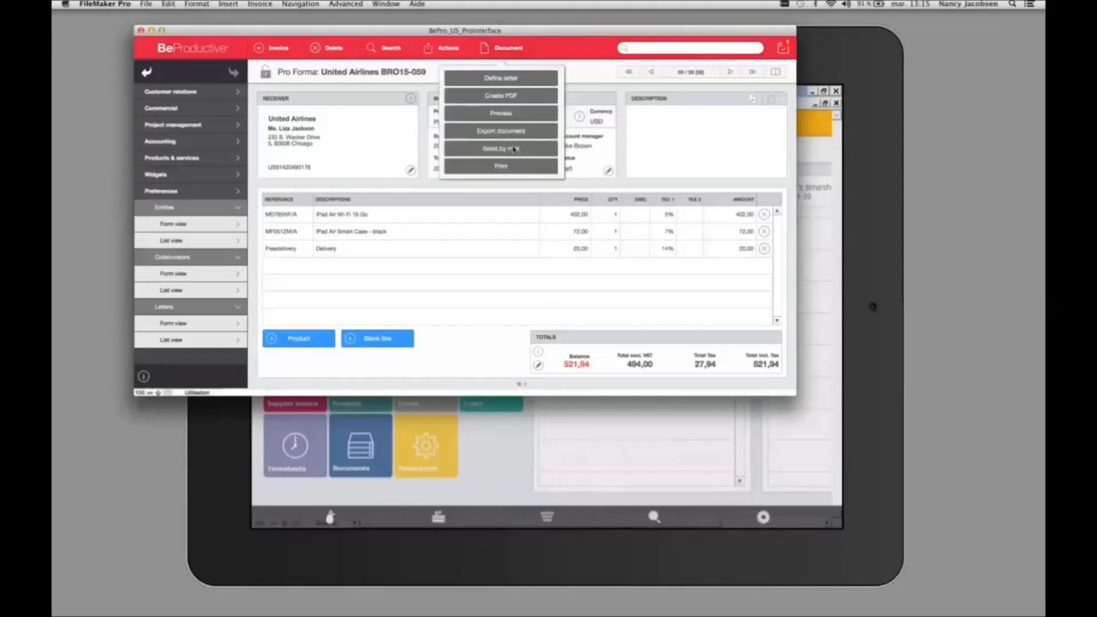
pyautogui.click(514, 150)
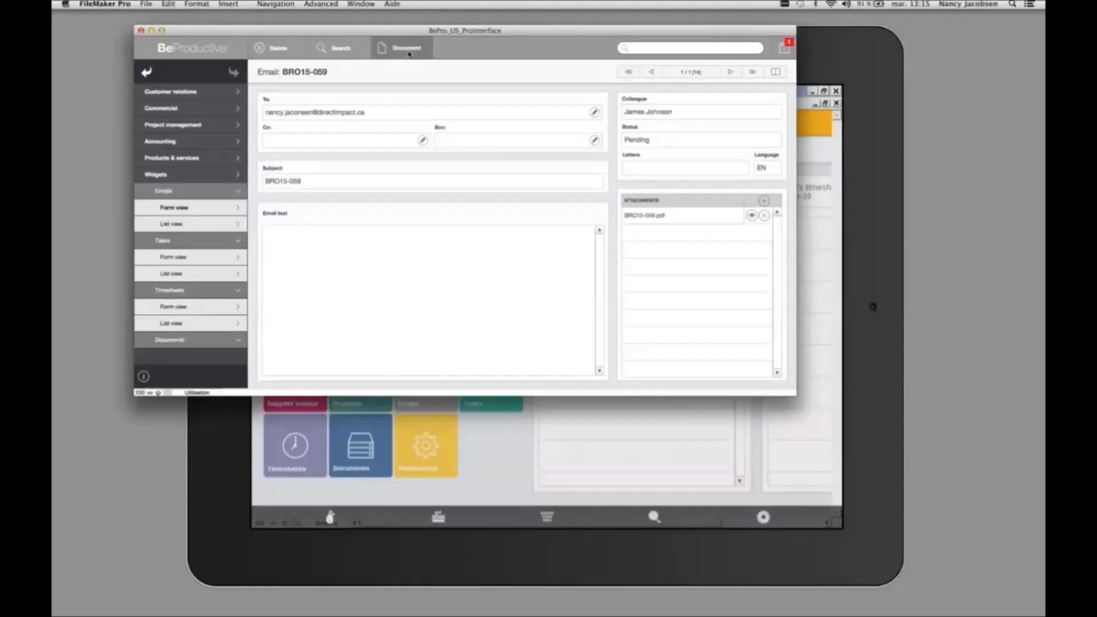
pyautogui.click(752, 216)
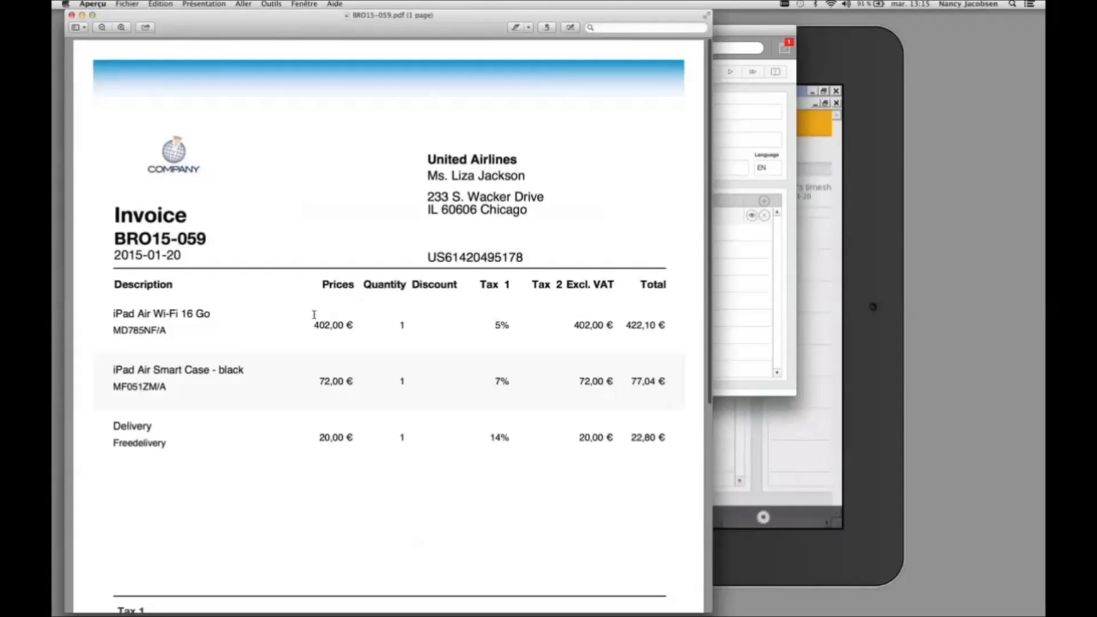
pyautogui.click(71, 15)
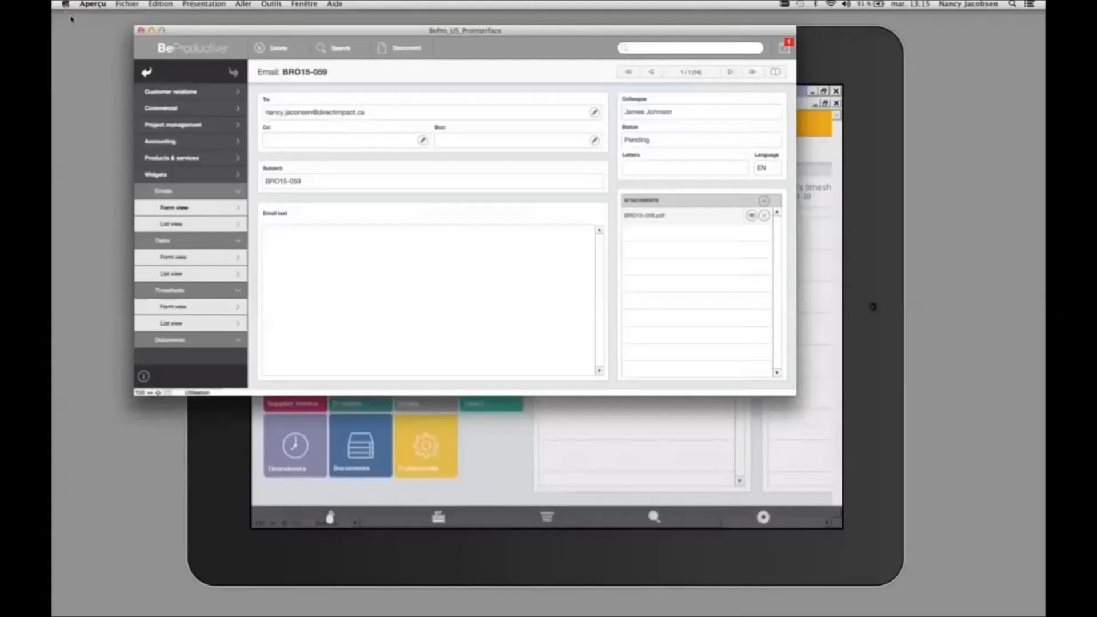
# Send the invoice email and return to the pro forma invoice.
pyautogui.click(400, 49)
pyautogui.click(404, 85)
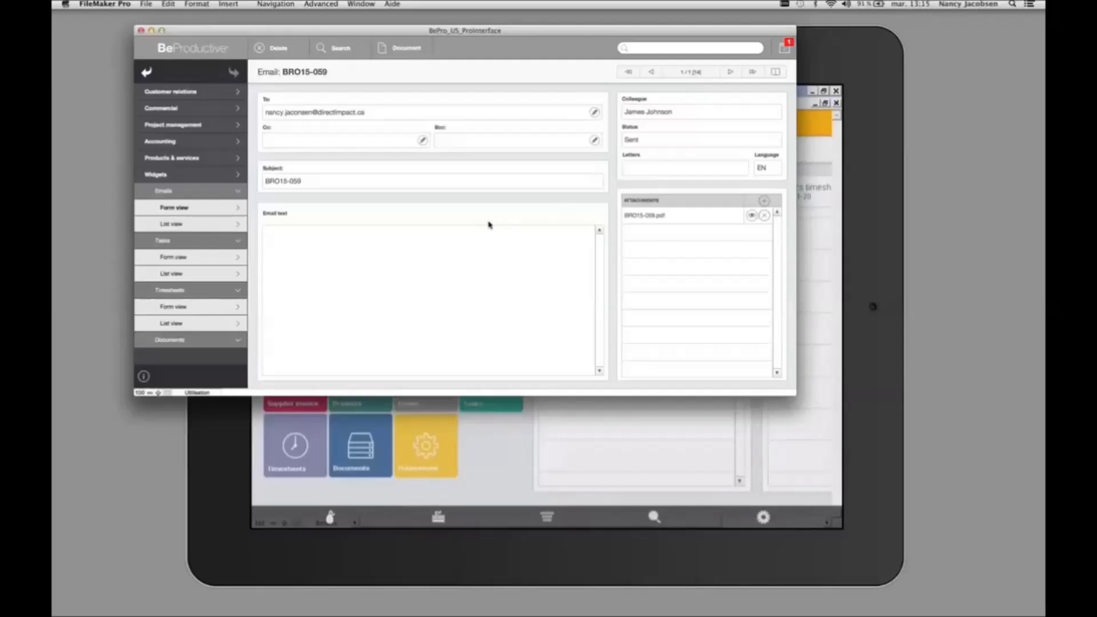
pyautogui.click(146, 72)
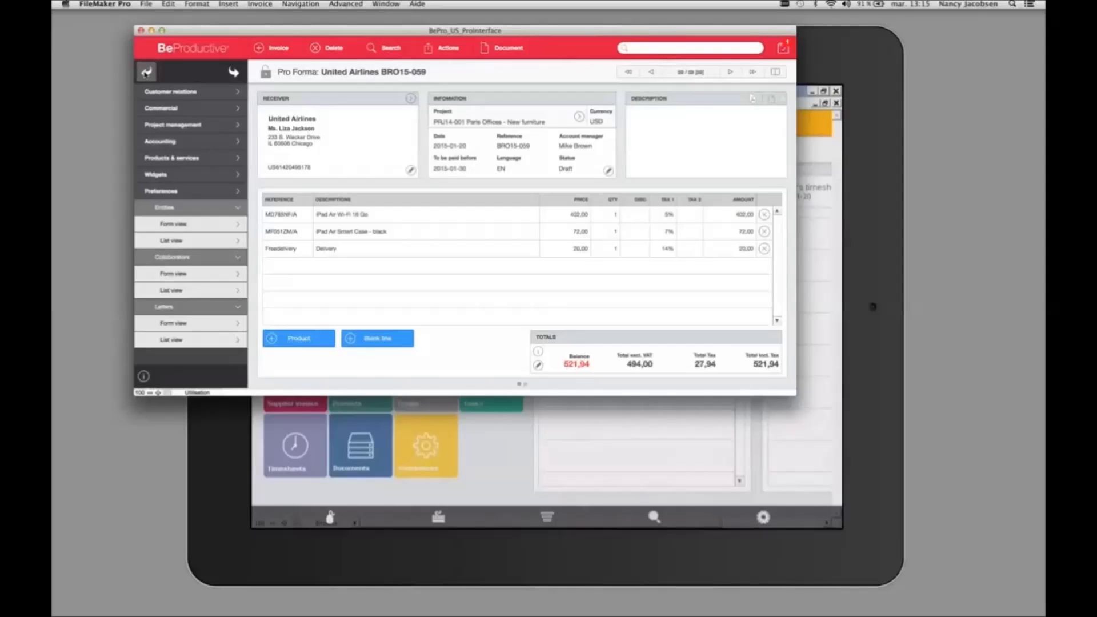
# Create a task from the invoice and name it as a follow-up on the contact's order.
pyautogui.click(440, 51)
pyautogui.click(452, 136)
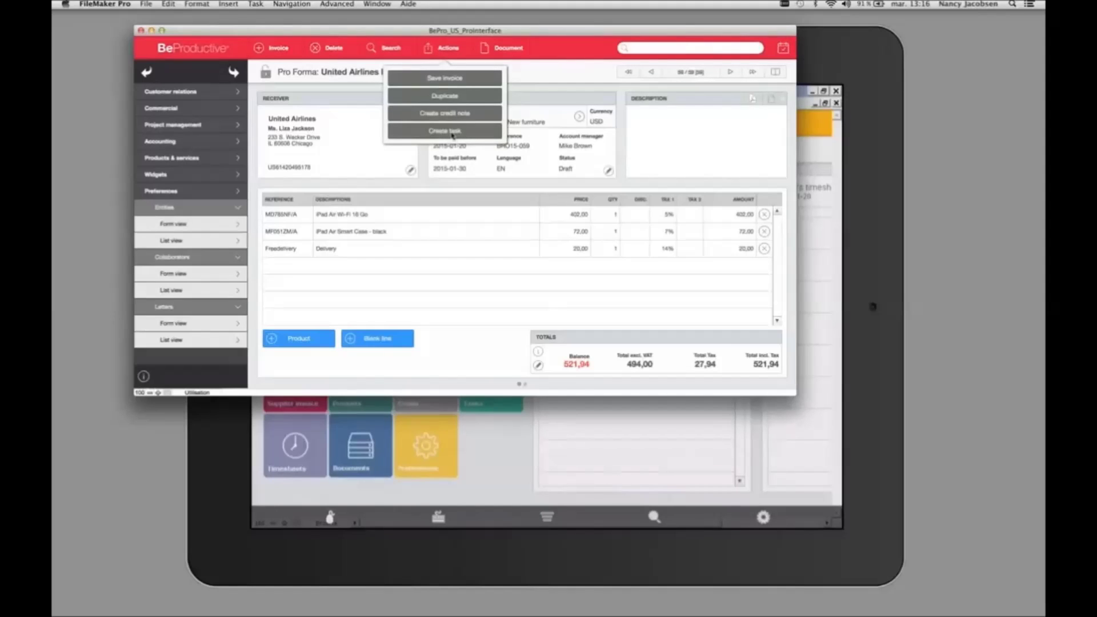
pyautogui.click(397, 112)
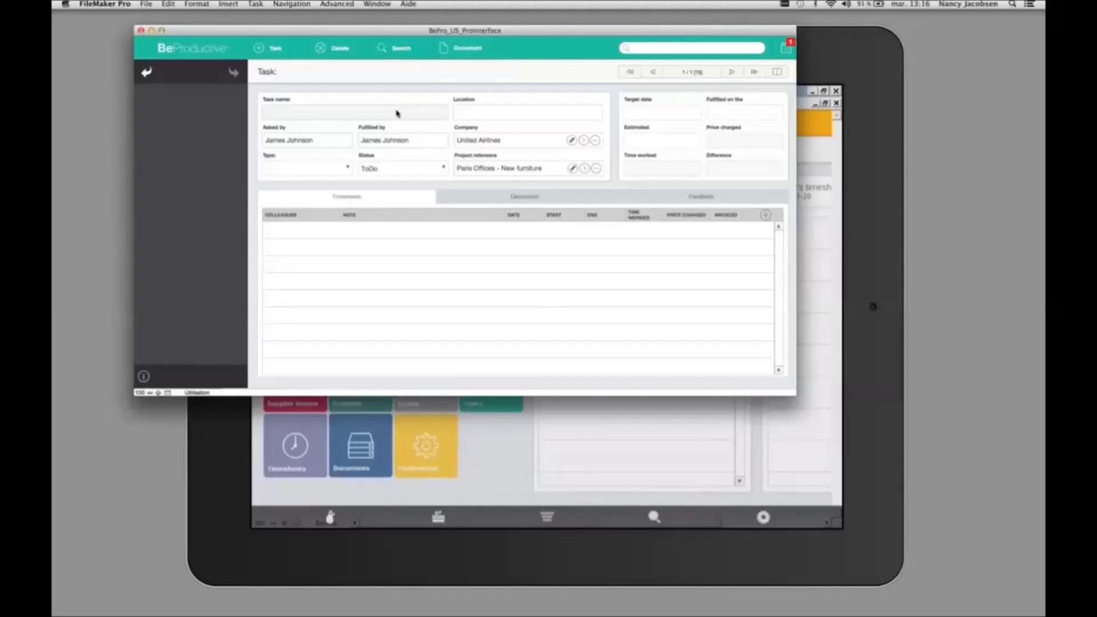
pyautogui.write("Follow up on Liza's order")
# Set the task's type to Phone and its target date to 2015-01-26, then return to the home dashboard.
pyautogui.click(348, 169)
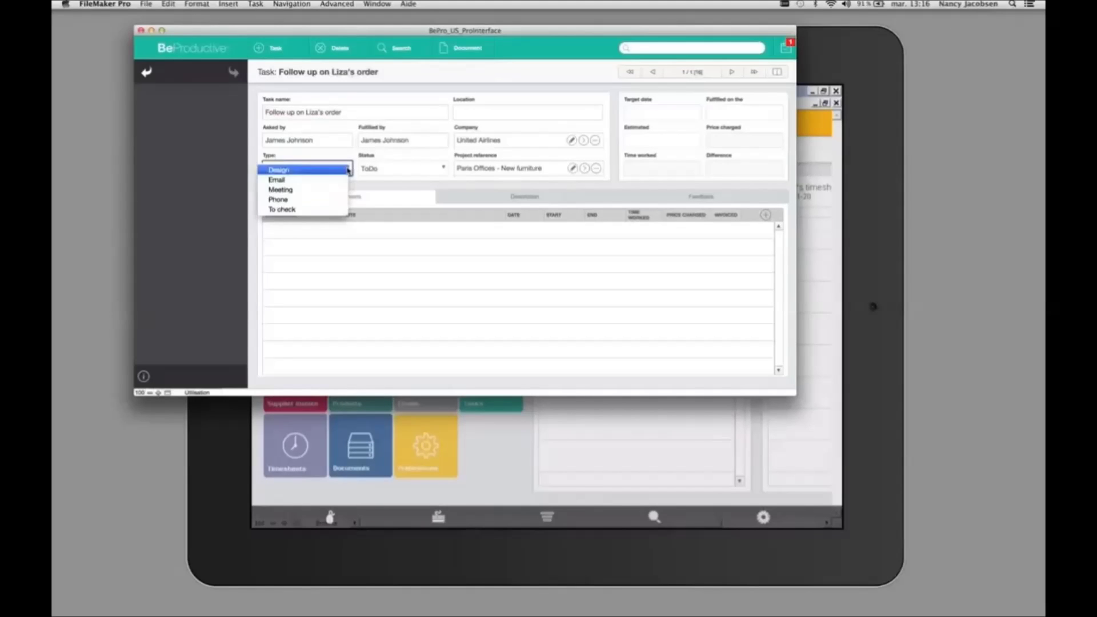
pyautogui.click(302, 200)
pyautogui.click(637, 114)
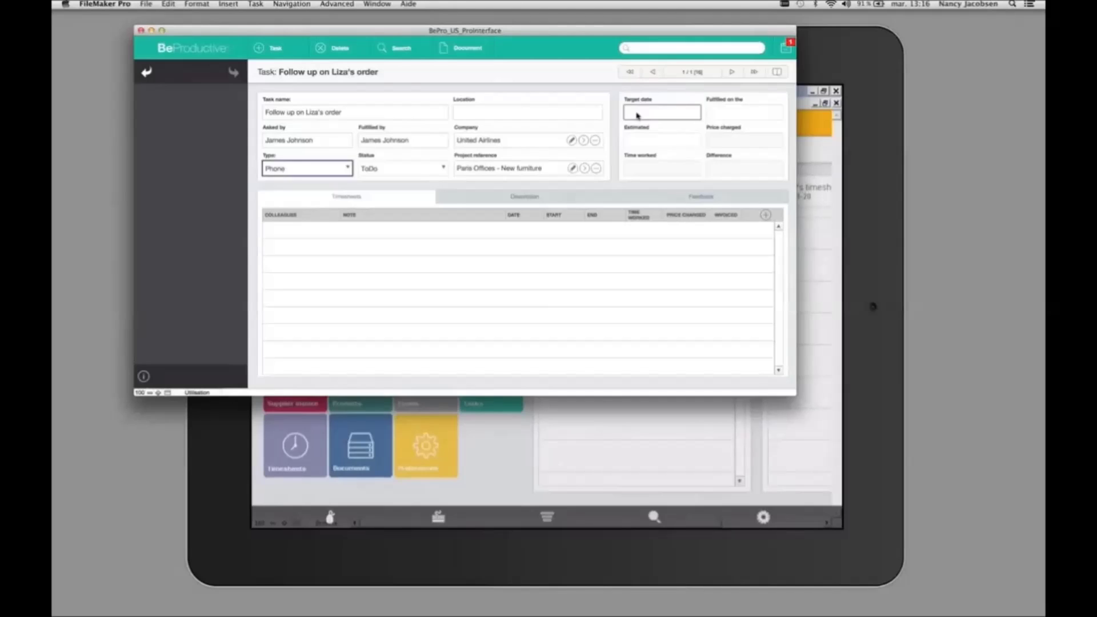
pyautogui.click(645, 180)
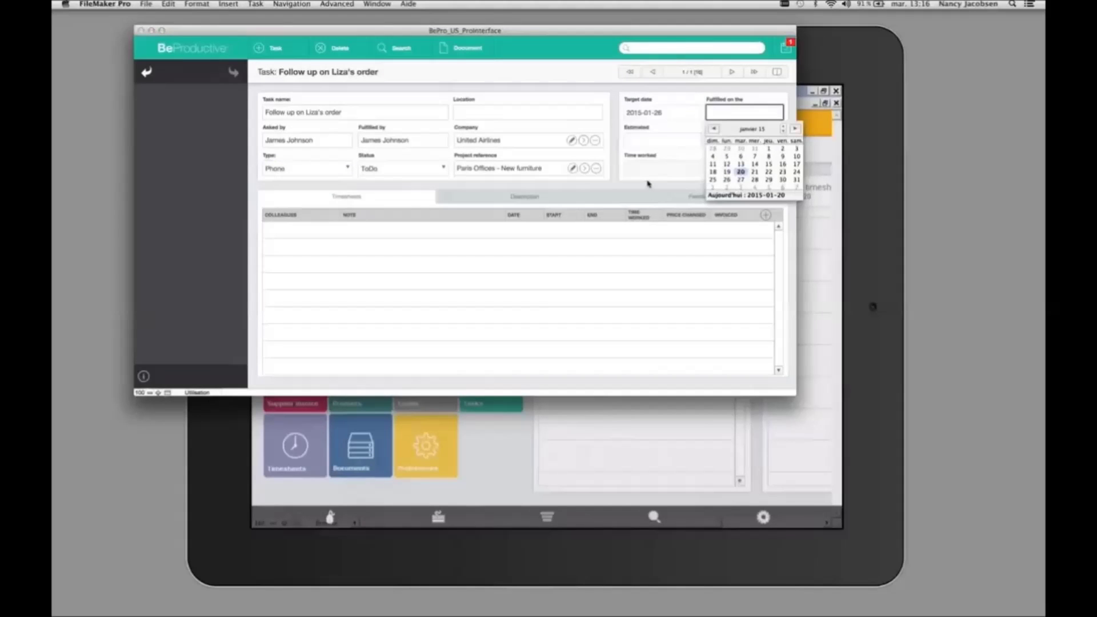
pyautogui.press('Escape')
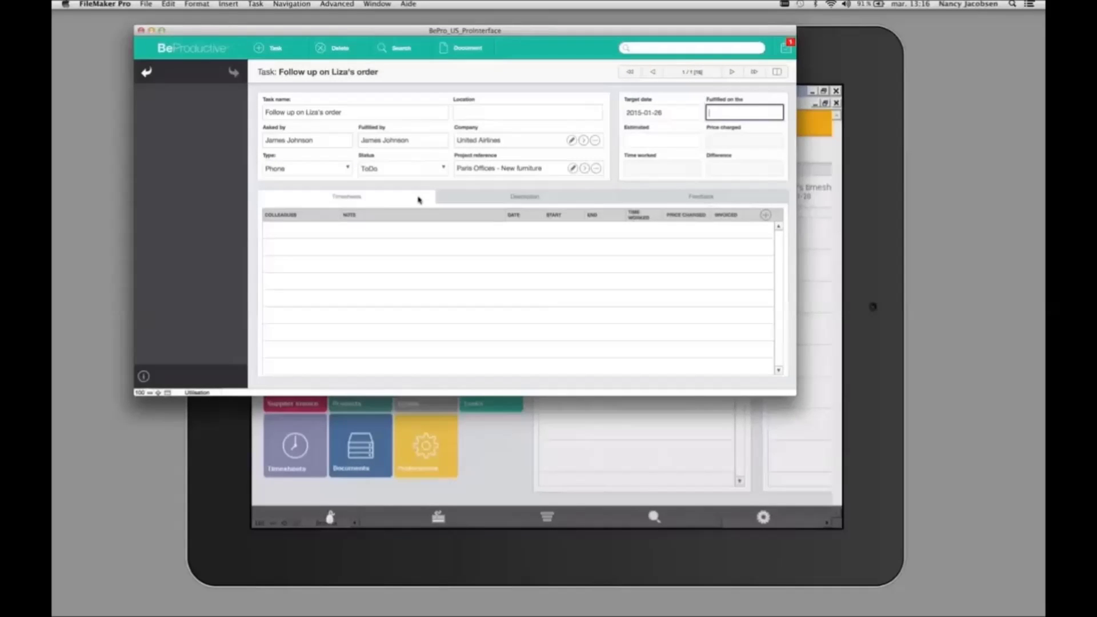
pyautogui.click(204, 51)
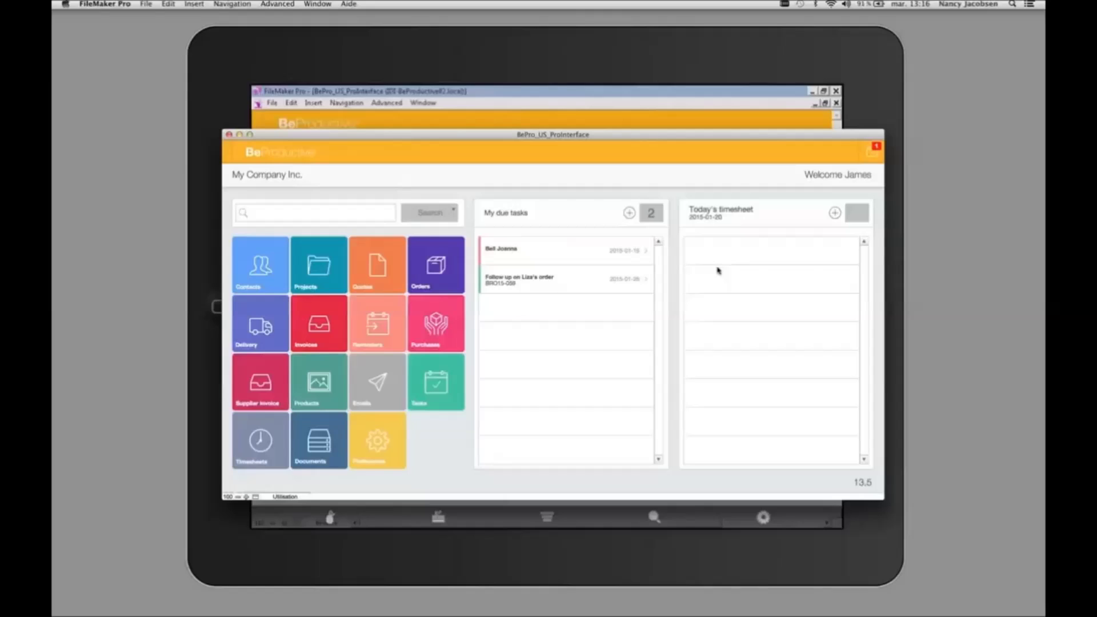
# Create a timesheet entry for today with company United Airlines and project "Paris Offices - New furniture".
pyautogui.click(835, 213)
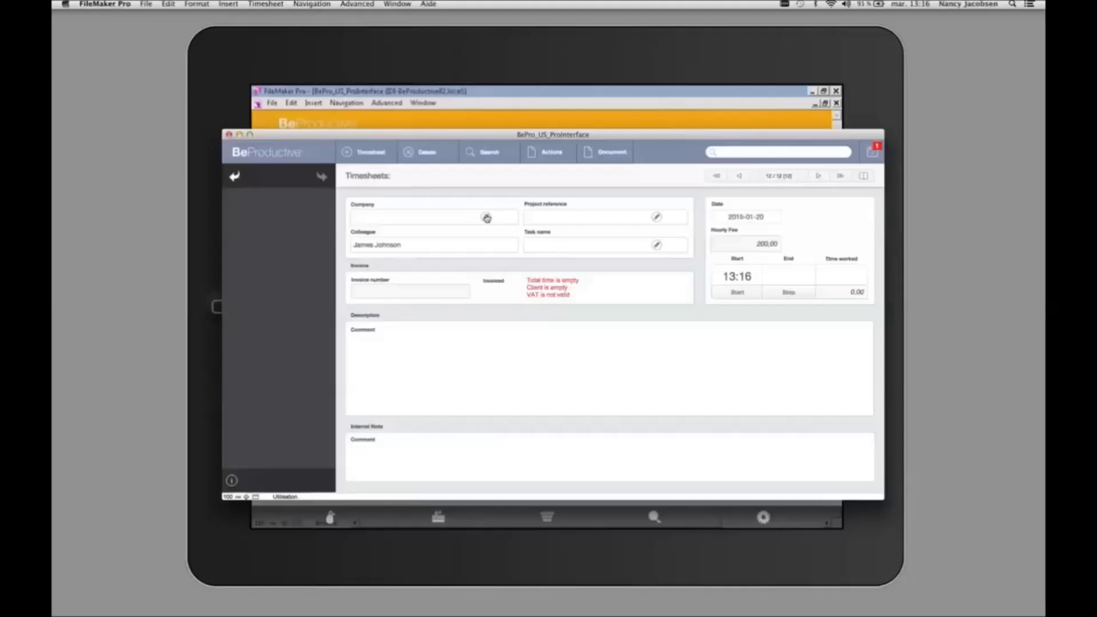
pyautogui.click(486, 218)
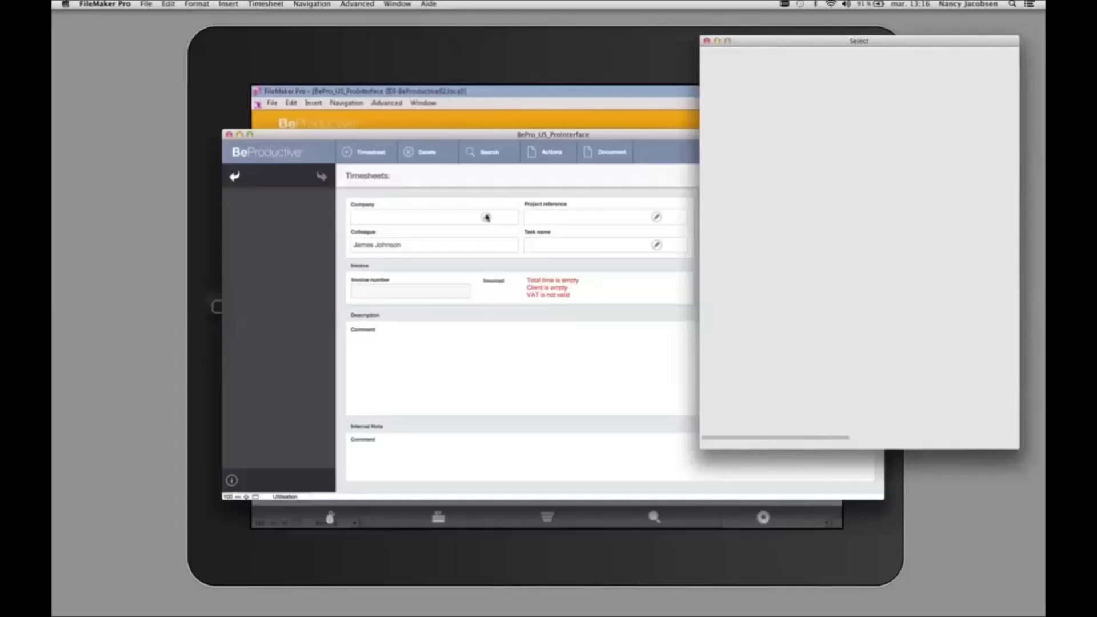
pyautogui.click(800, 366)
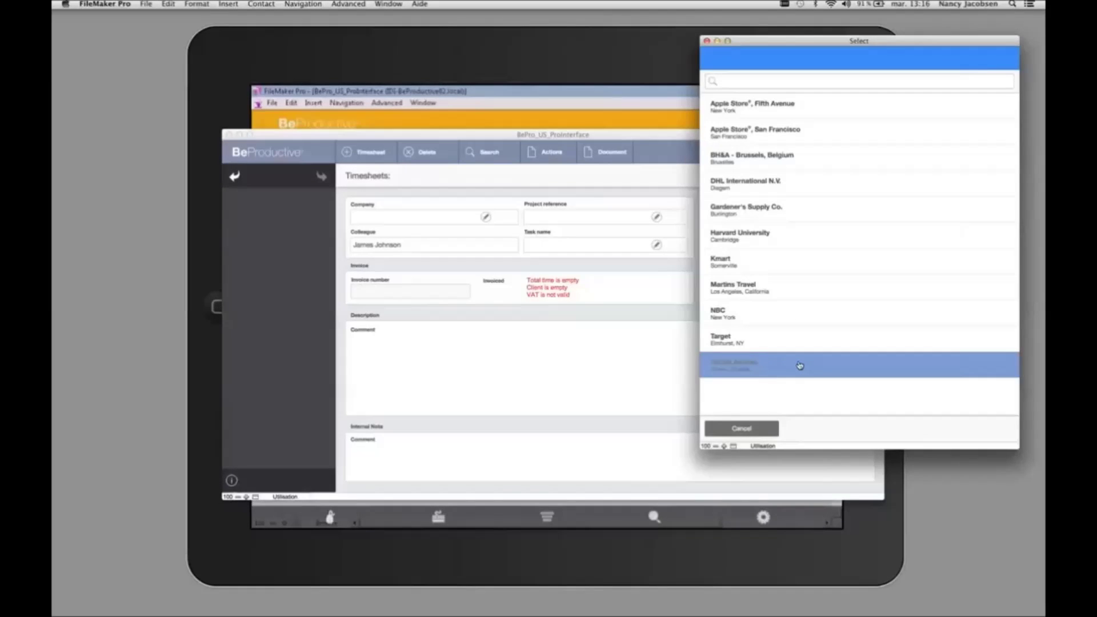
pyautogui.click(656, 218)
pyautogui.click(753, 162)
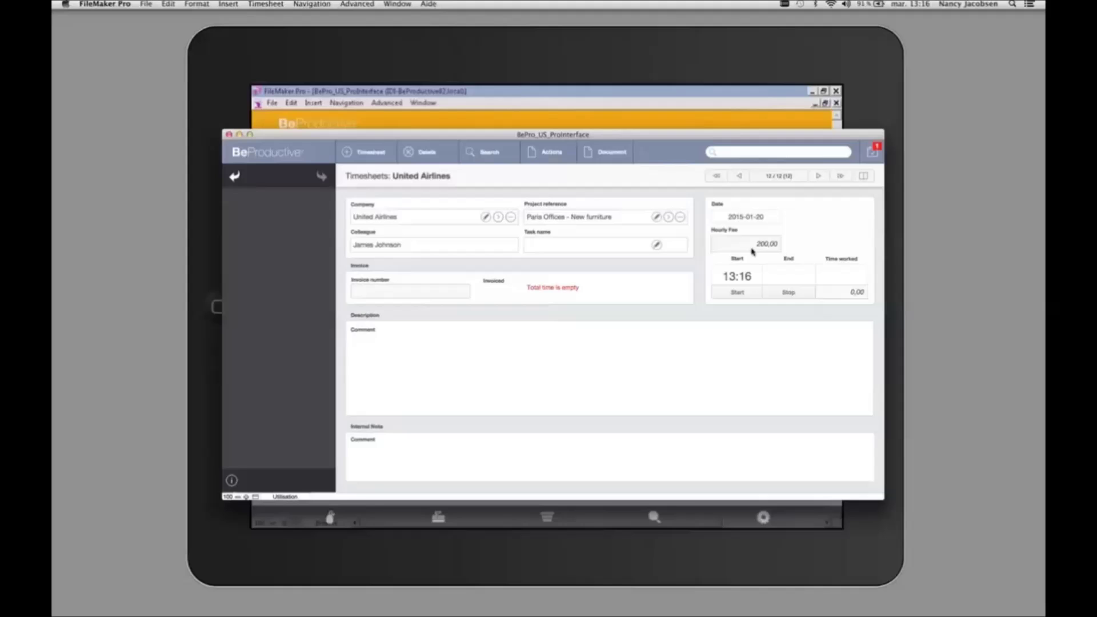
# Set the timesheet's start time to 13:00 and stop its timer to record the end time.
pyautogui.click(745, 279)
pyautogui.click(745, 280)
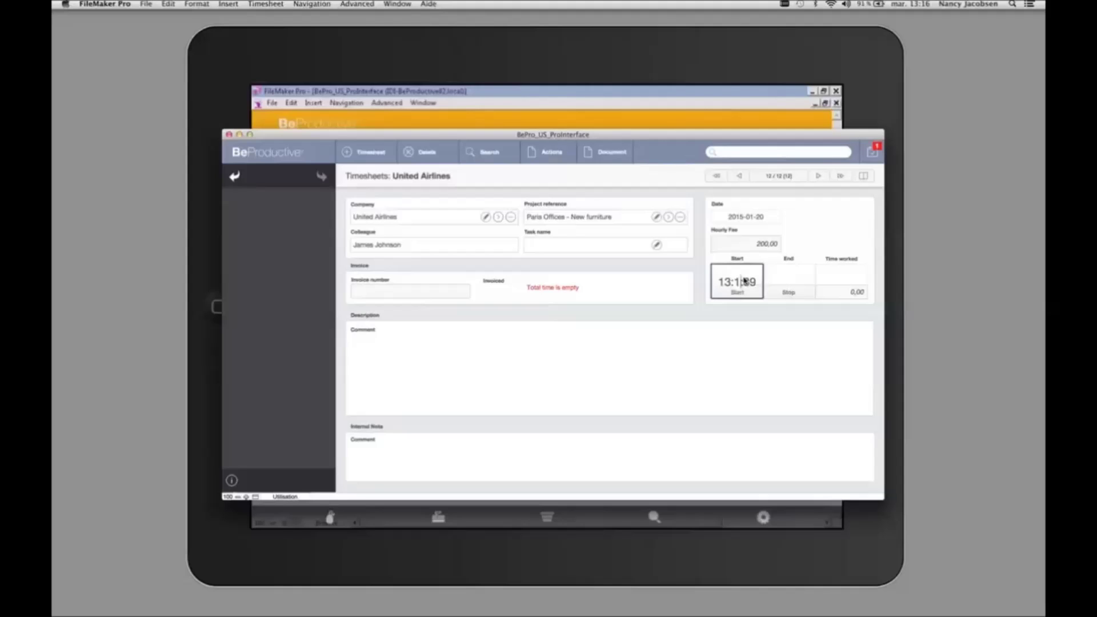
pyautogui.press('BackSpace')
pyautogui.press('BackSpace')
pyautogui.write('00')
pyautogui.click(790, 293)
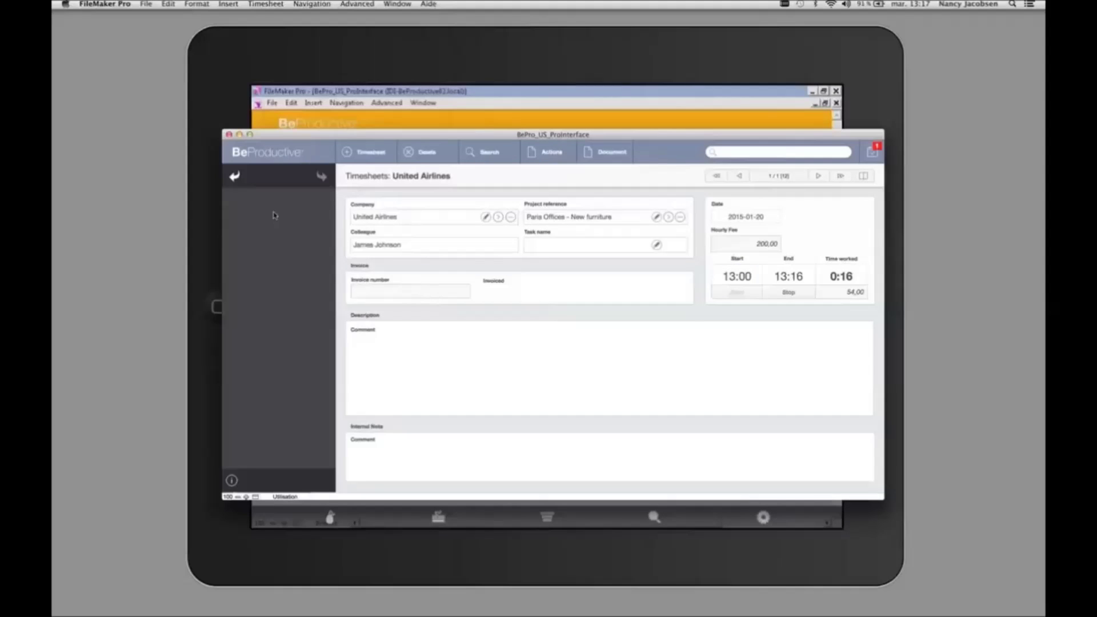
# Return to the home dashboard, open the Paris Offices - New furniture project's info charts and enlarge the window.
pyautogui.click(285, 151)
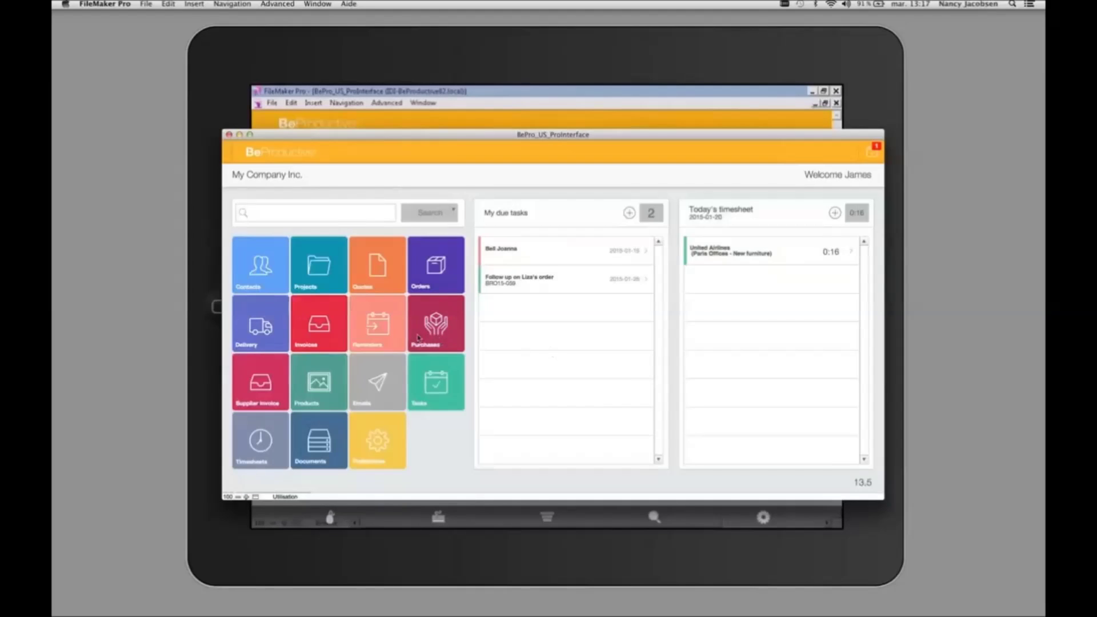
pyautogui.click(328, 272)
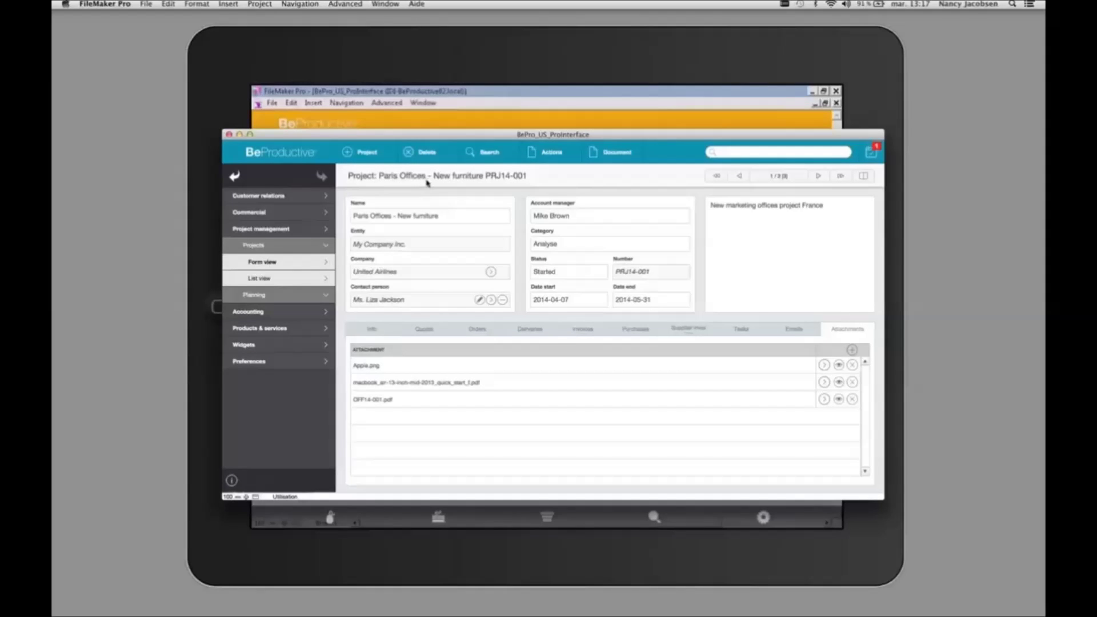
pyautogui.click(375, 331)
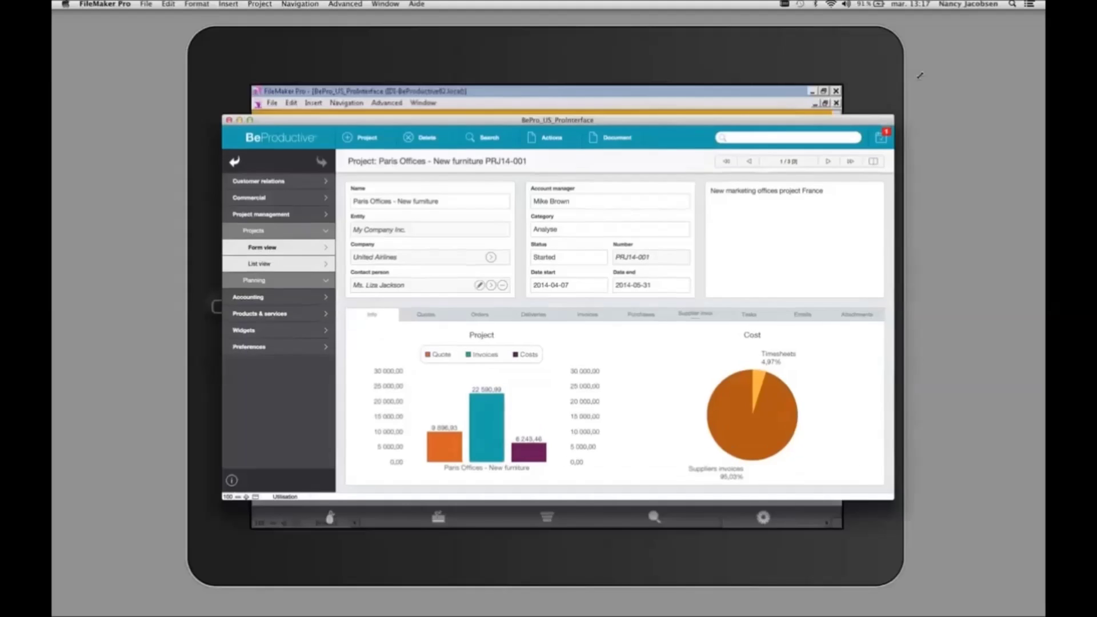
pyautogui.moveTo(920, 75); pyautogui.dragTo(721, 587)
# Review the project's quotes, info charts, orders, tasks, emails and attachments.
pyautogui.click(435, 210)
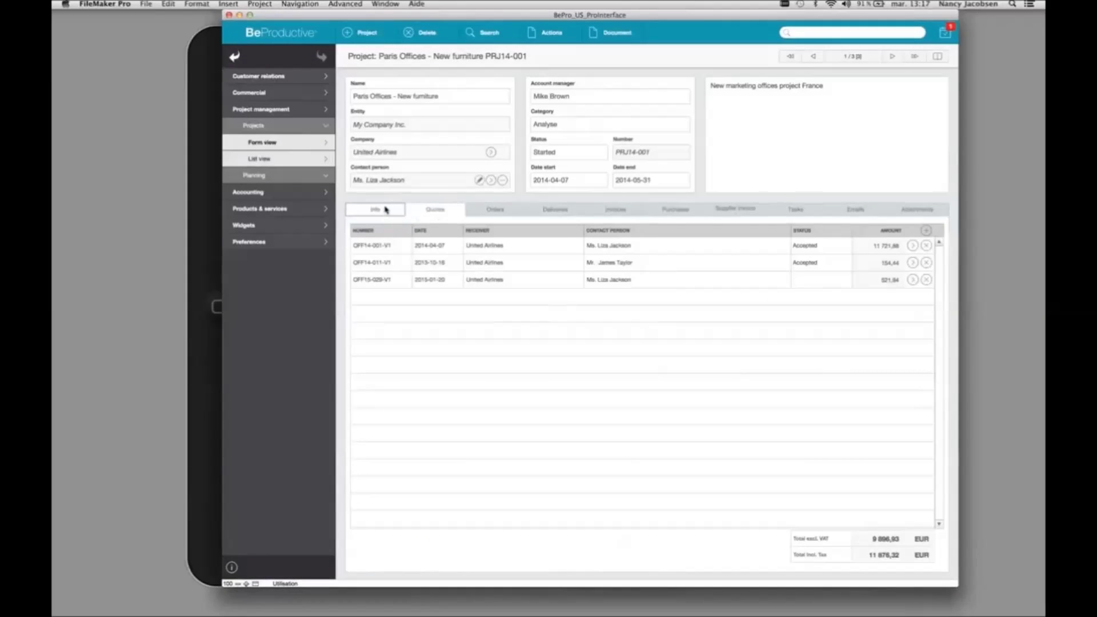
pyautogui.click(385, 209)
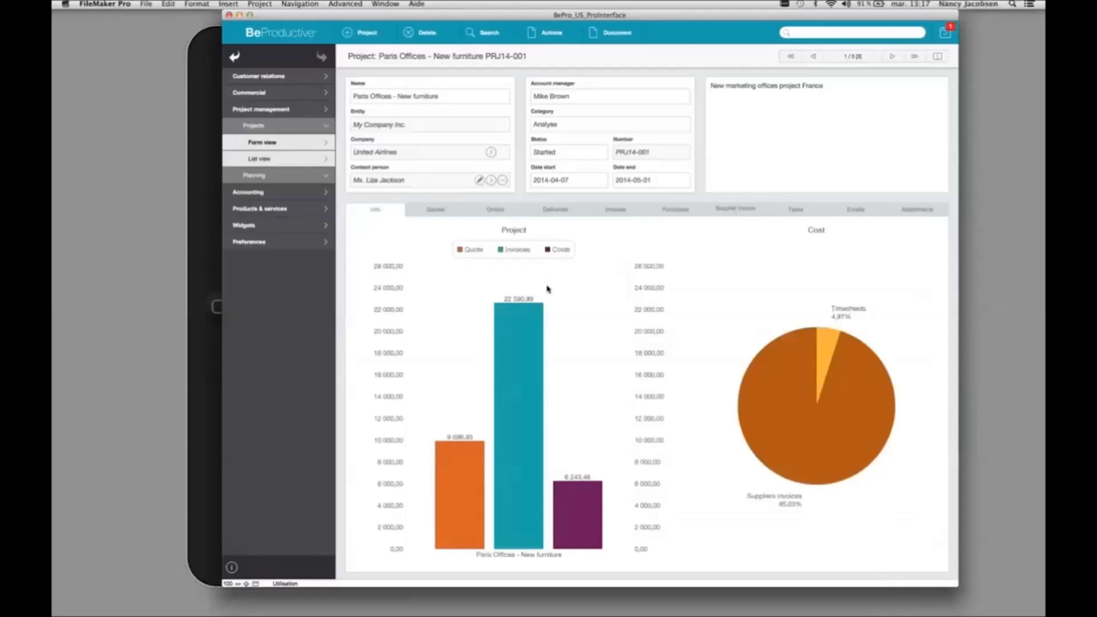
pyautogui.click(434, 211)
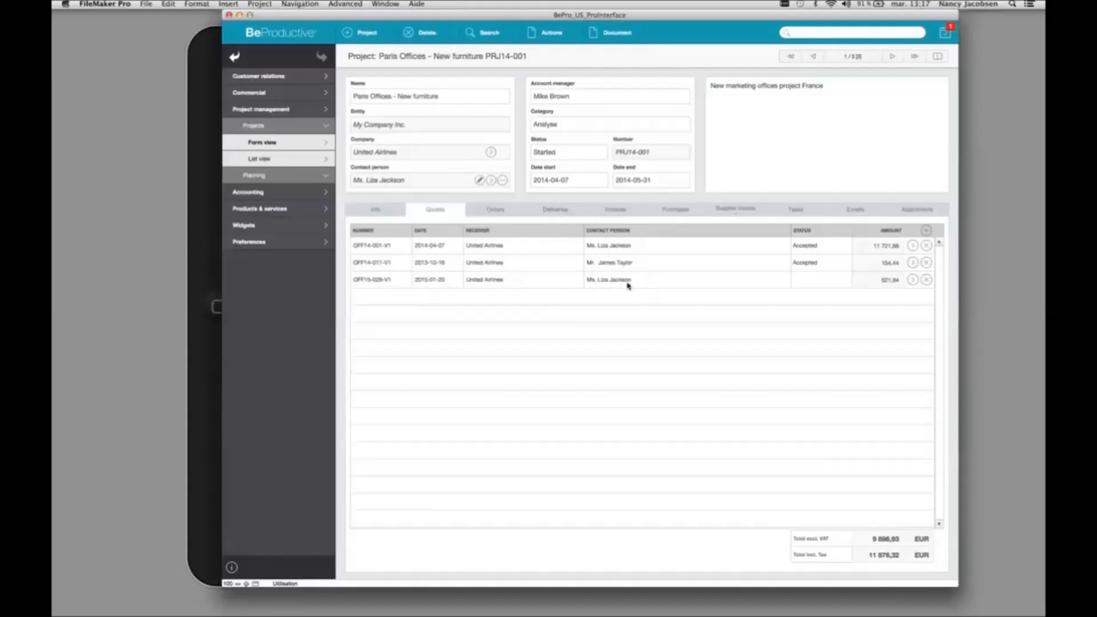
pyautogui.click(495, 212)
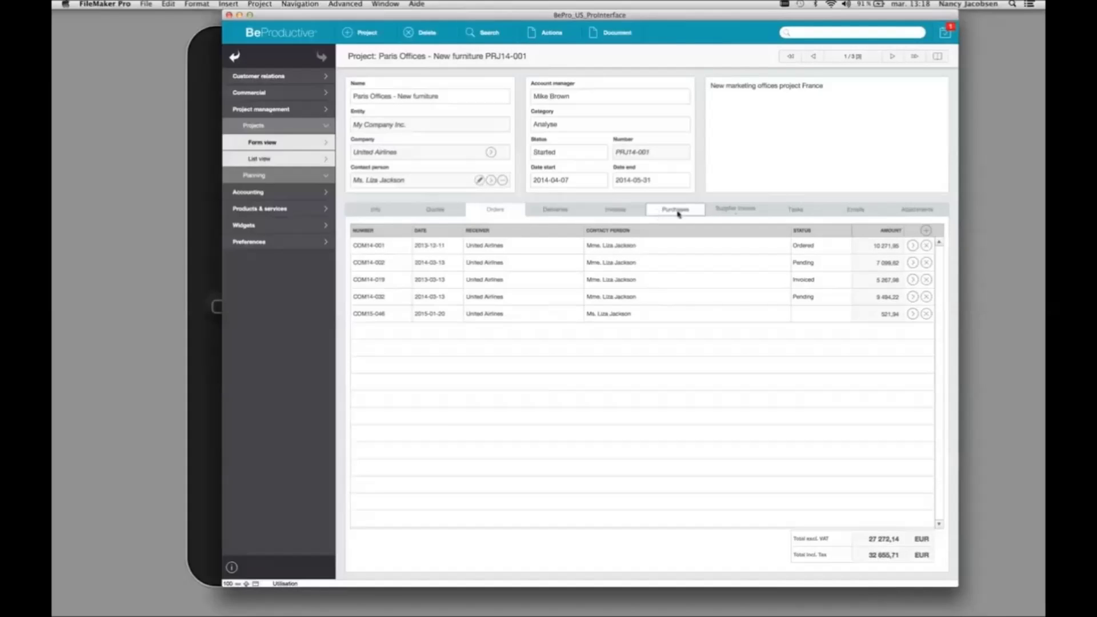
pyautogui.click(790, 211)
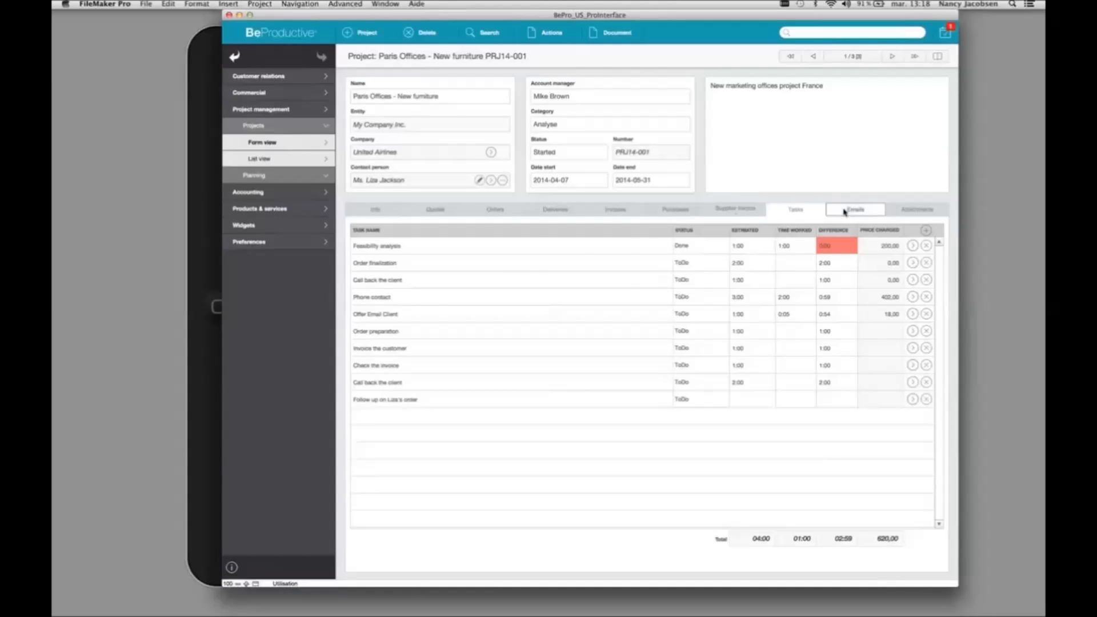
pyautogui.click(844, 211)
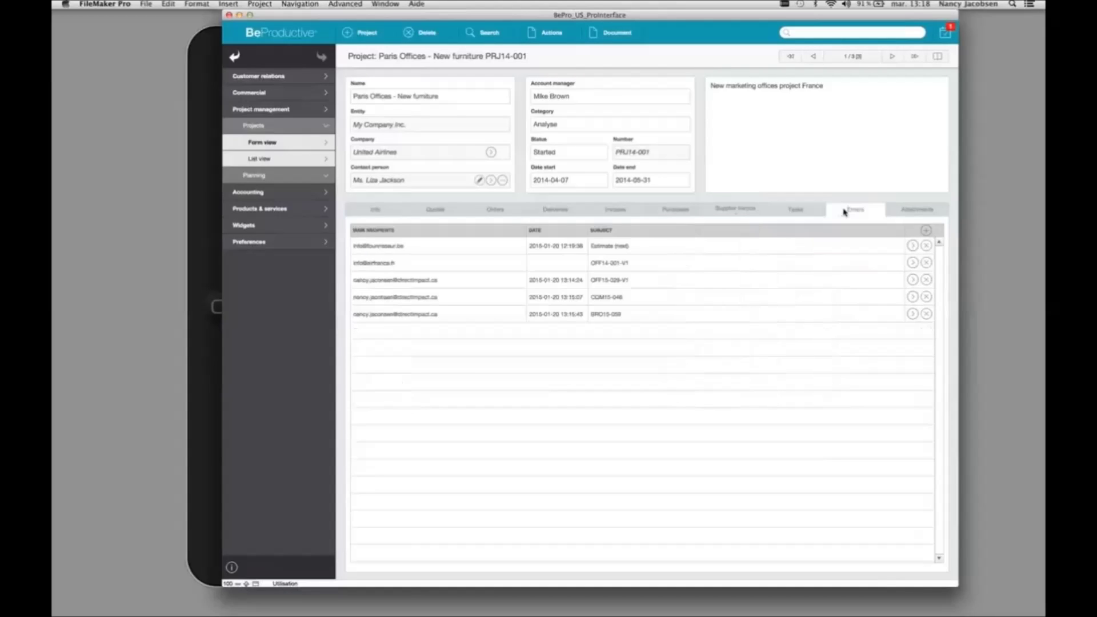
pyautogui.click(898, 214)
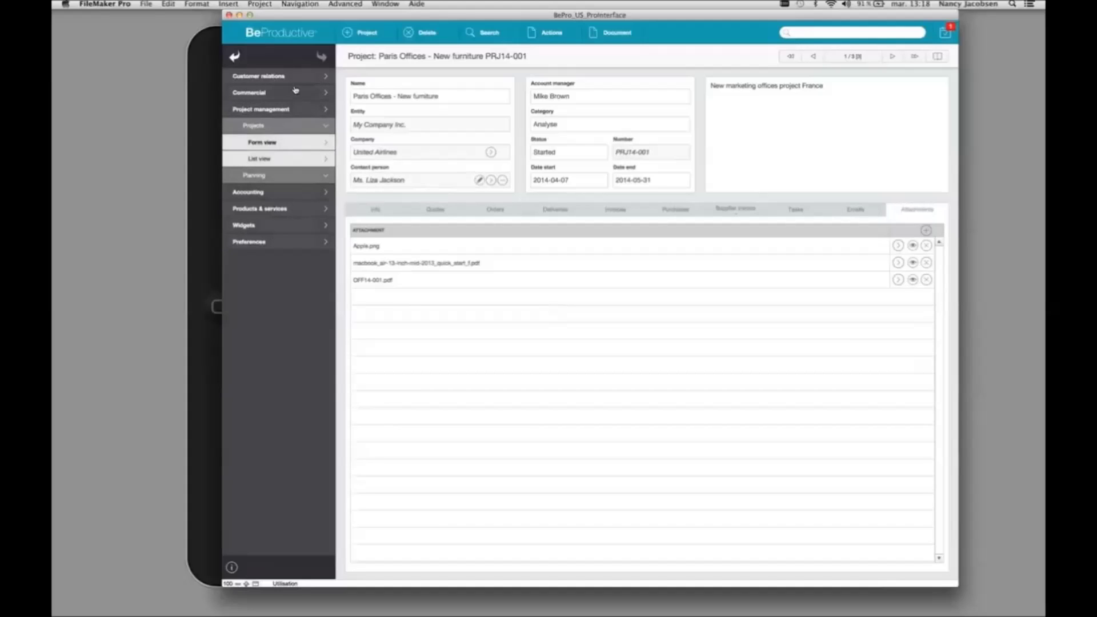
# Open the Customer relations dashboard and review its best customers, sales by seller and annual sales.
pyautogui.click(327, 78)
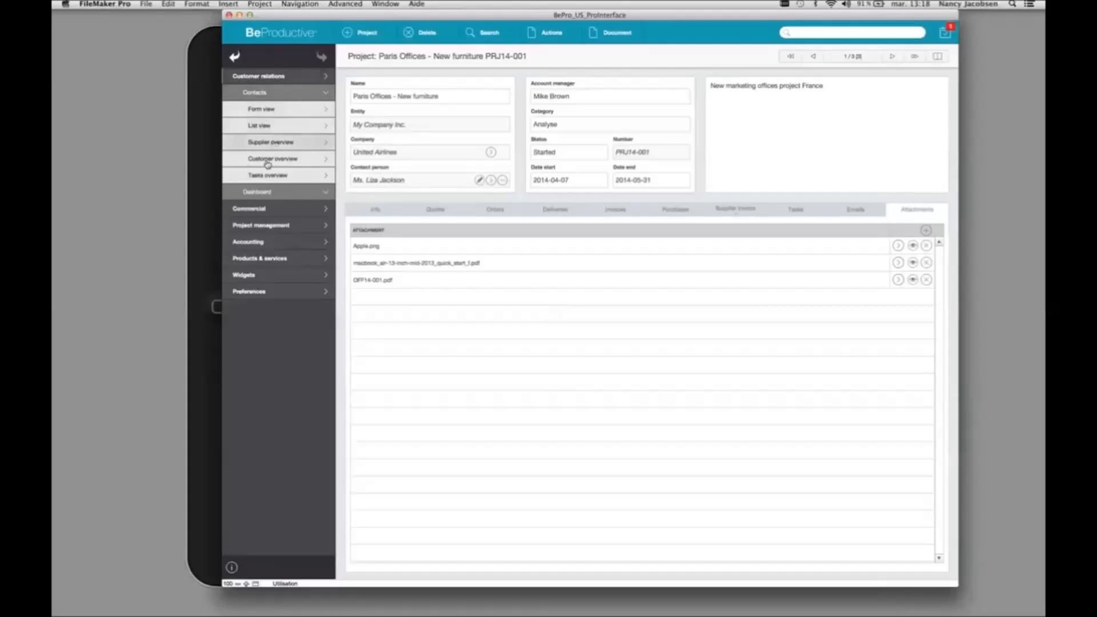
pyautogui.click(264, 192)
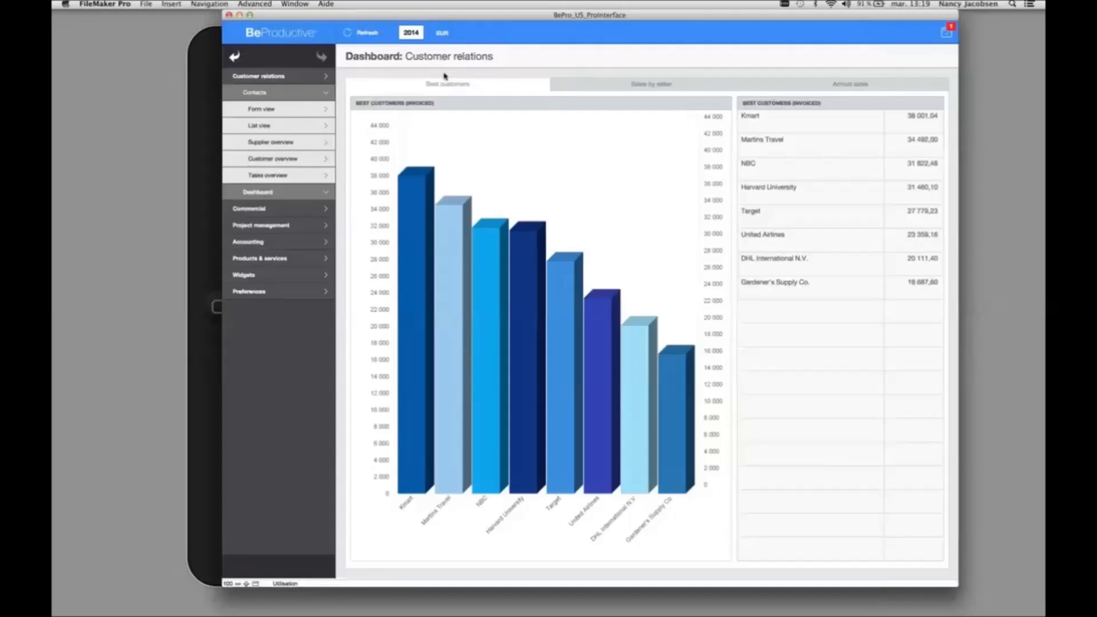
pyautogui.click(583, 88)
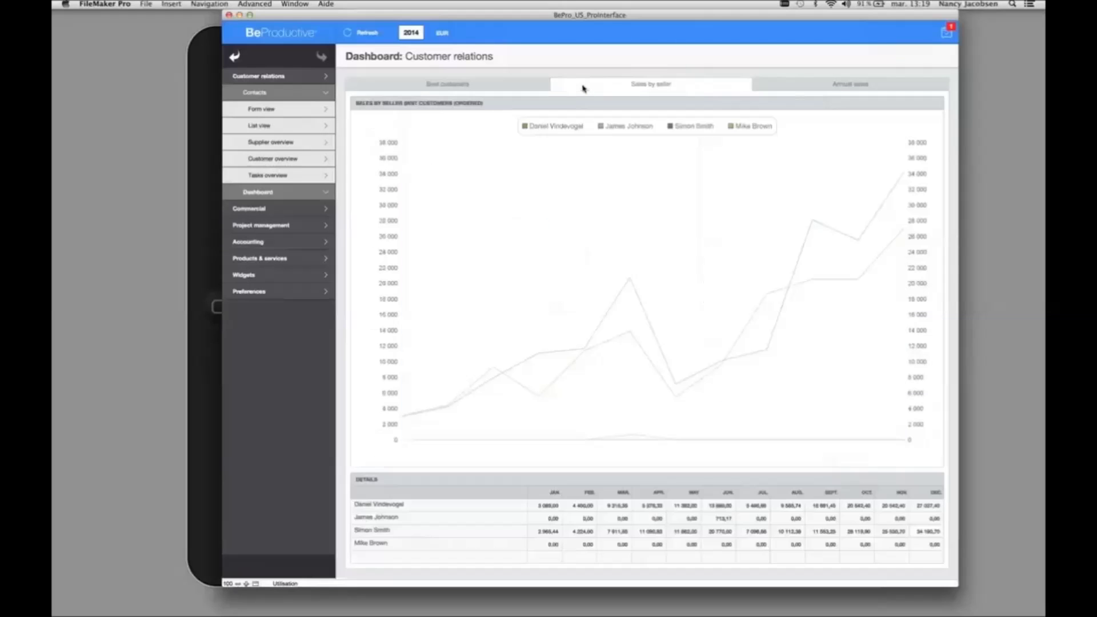
pyautogui.click(797, 89)
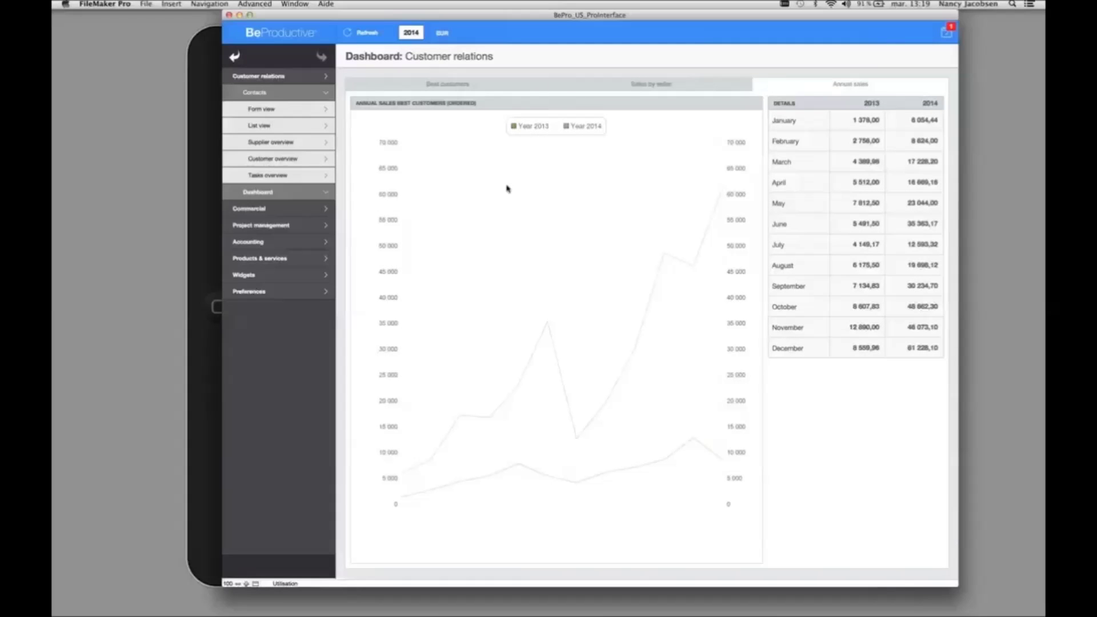
# Open the Commercial dashboard and compare its quotes and orders for the current and previous year.
pyautogui.click(324, 211)
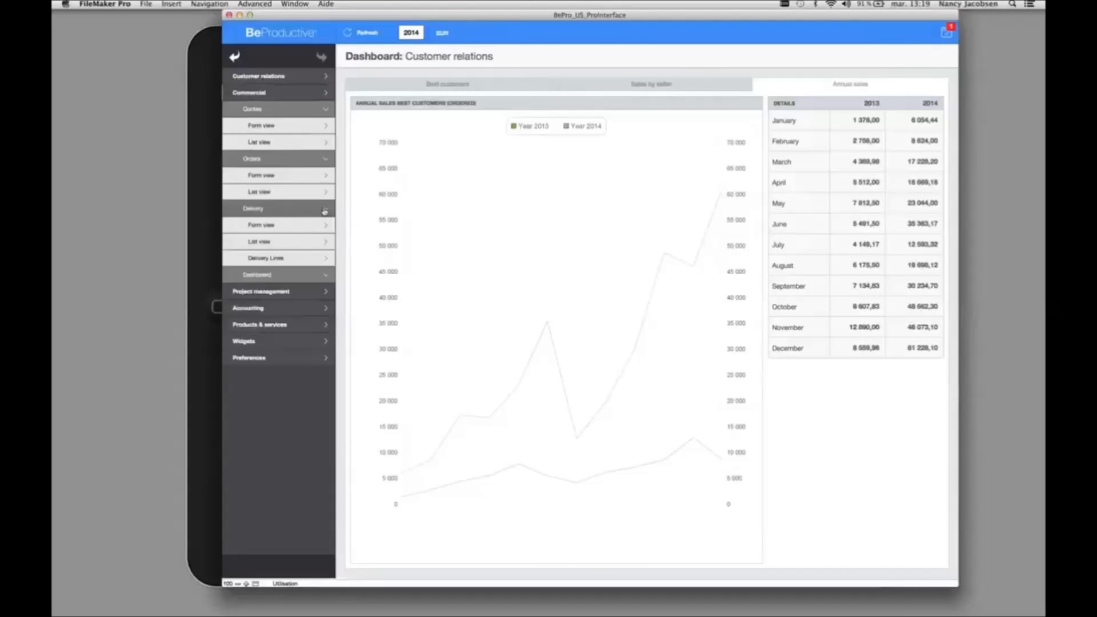
pyautogui.click(267, 276)
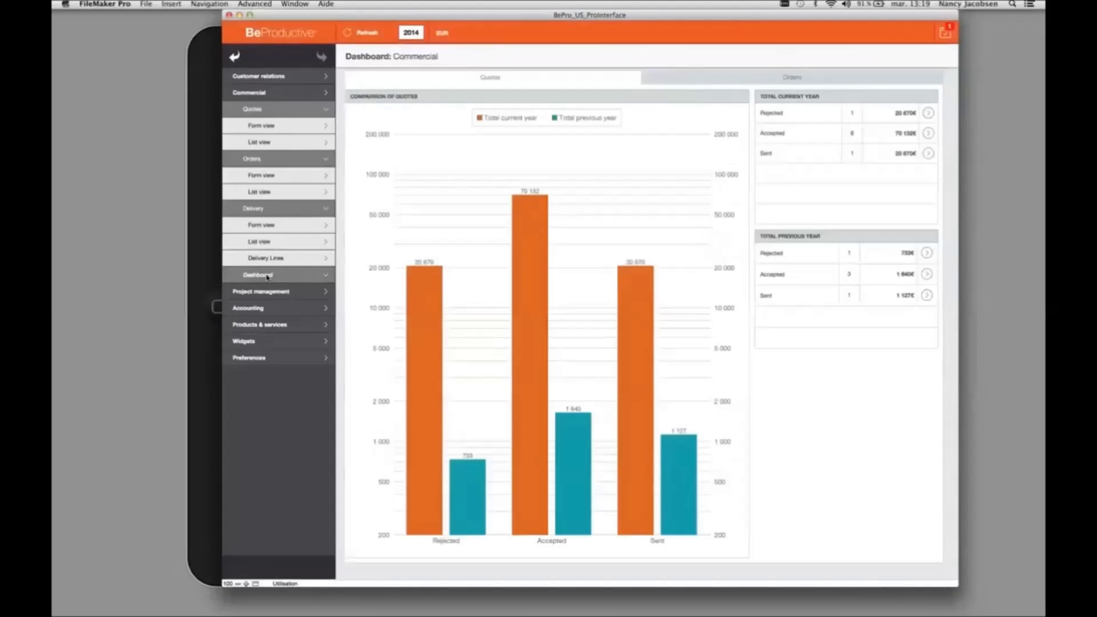
pyautogui.click(660, 84)
pyautogui.click(669, 81)
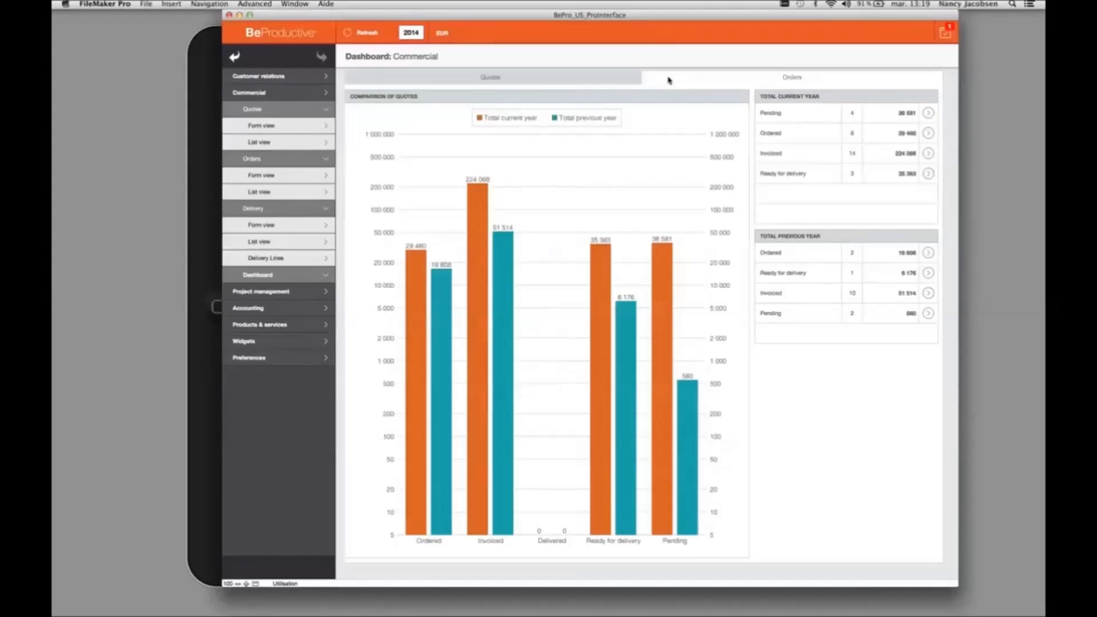
# Review the Accounting dashboard's monthly income, best customers and reminders, then minimize the window.
pyautogui.click(326, 309)
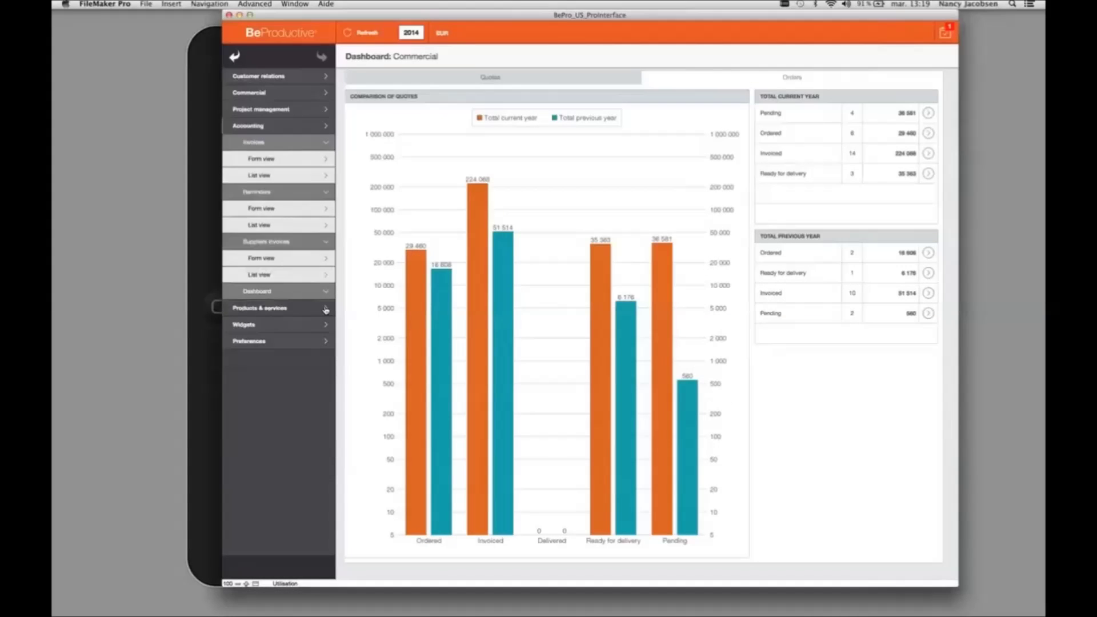
pyautogui.click(270, 294)
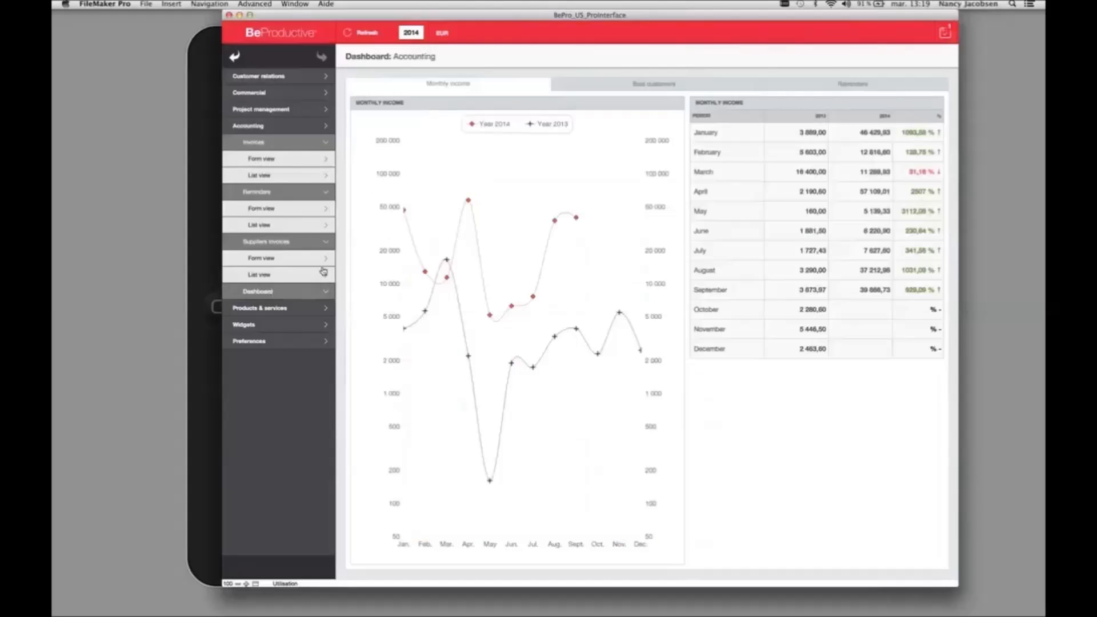
pyautogui.click(612, 85)
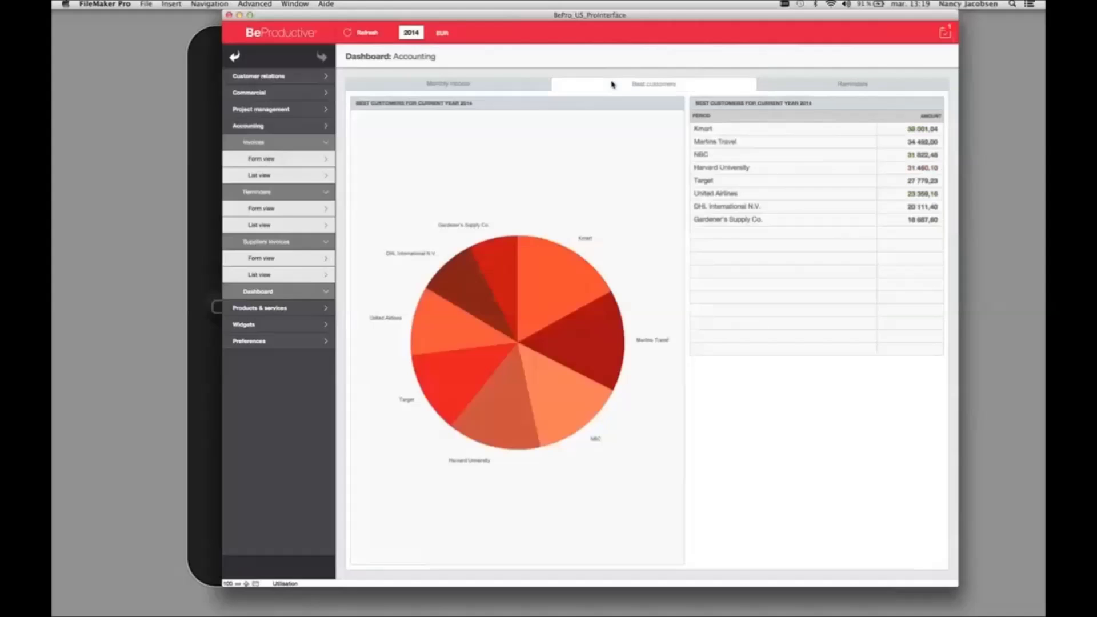
pyautogui.click(782, 86)
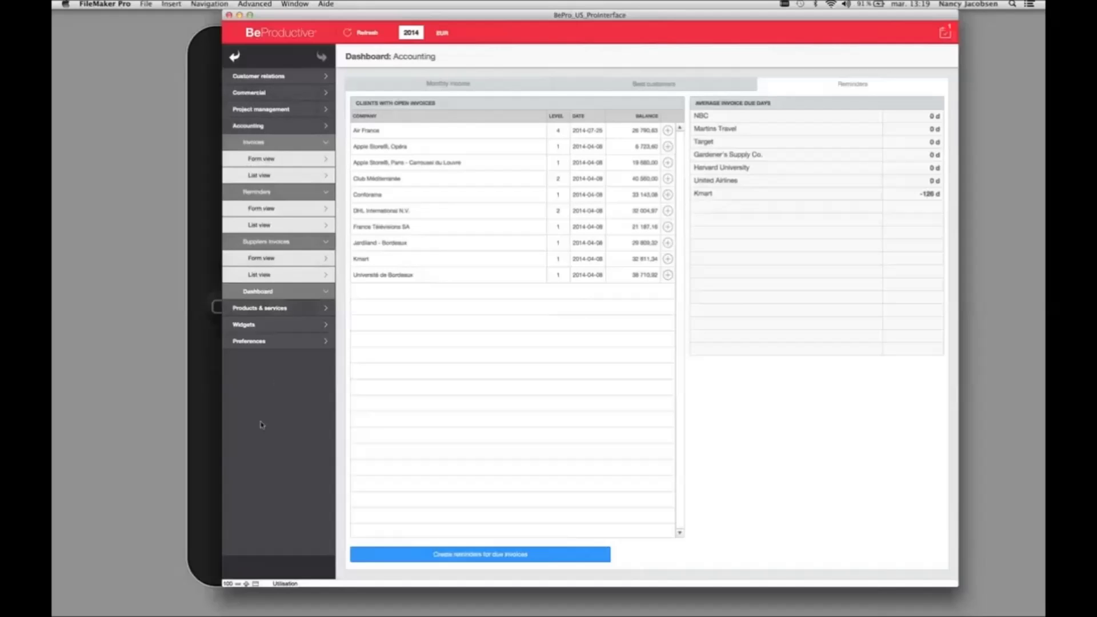
pyautogui.moveTo(222, 423); pyautogui.dragTo(164, 423)
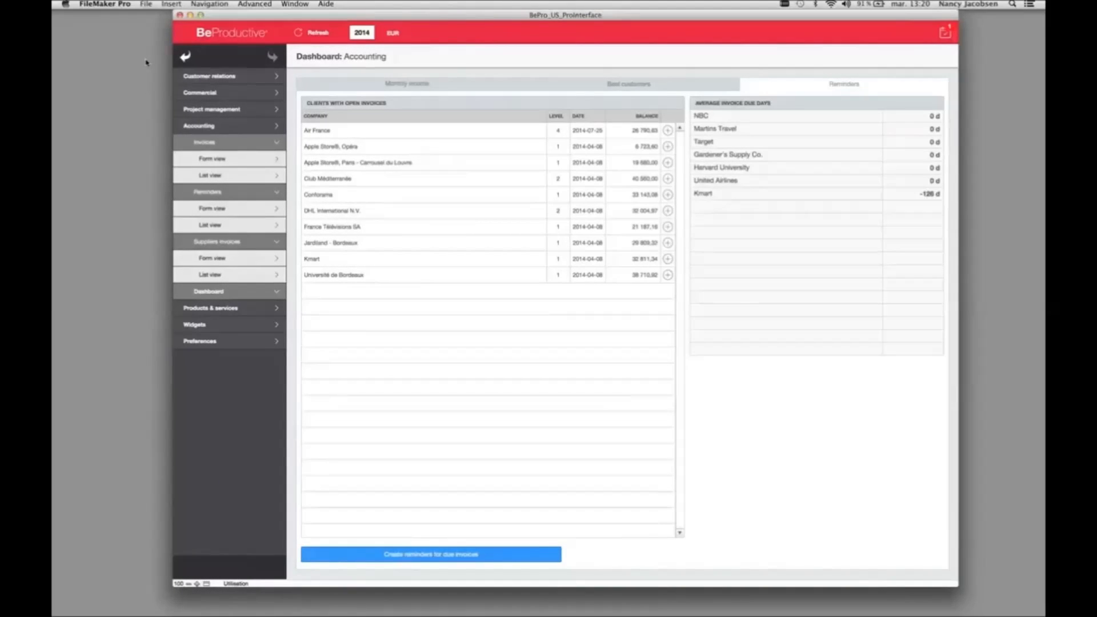
pyautogui.click(192, 15)
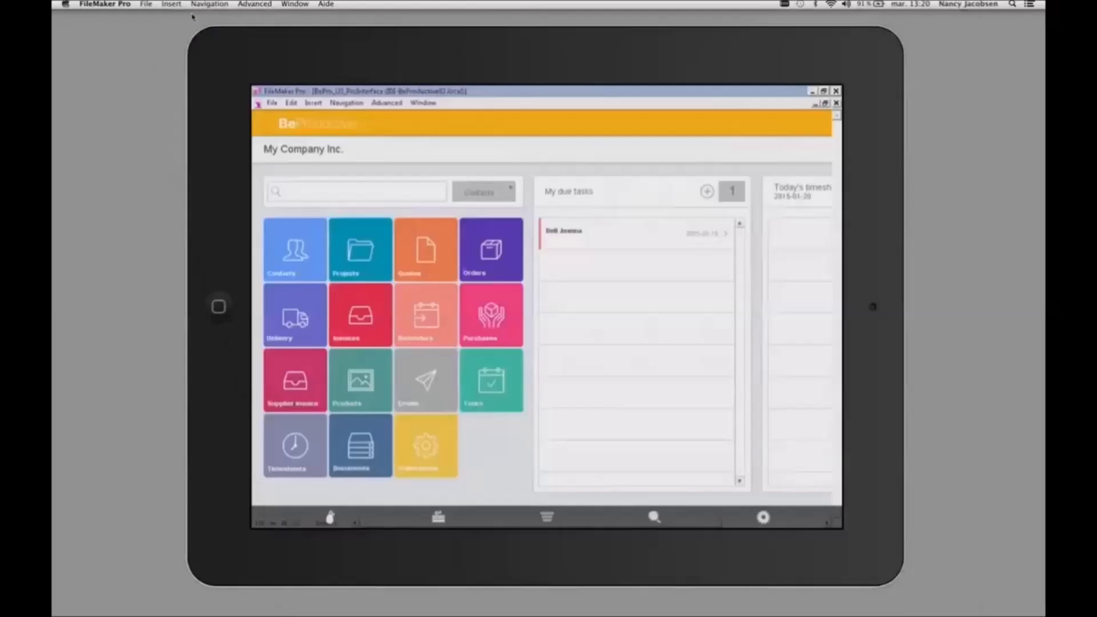